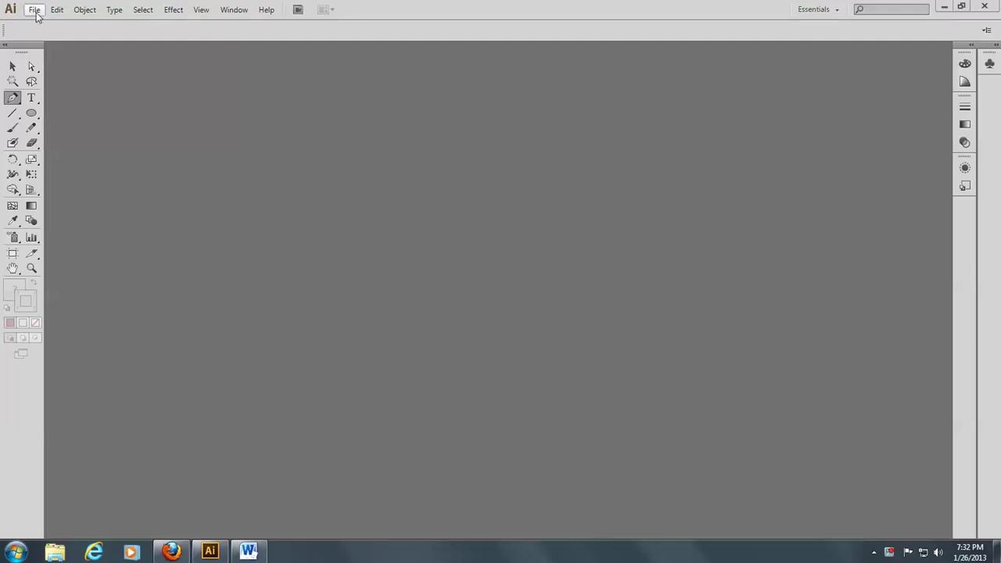
# Step: Create a new Letter-size document named Signature with the Print profile and inches as units
pyautogui.click(35, 11)
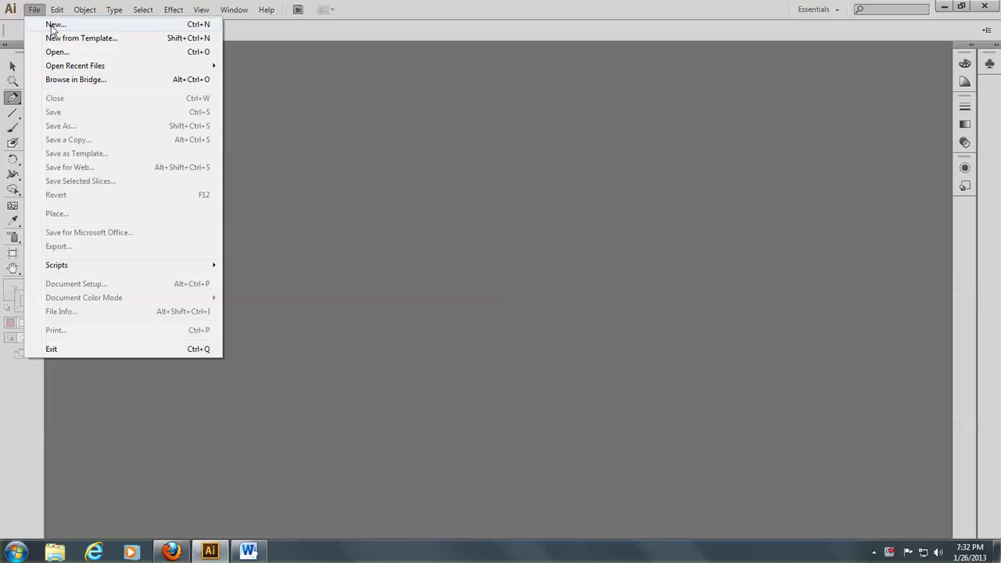
pyautogui.click(52, 29)
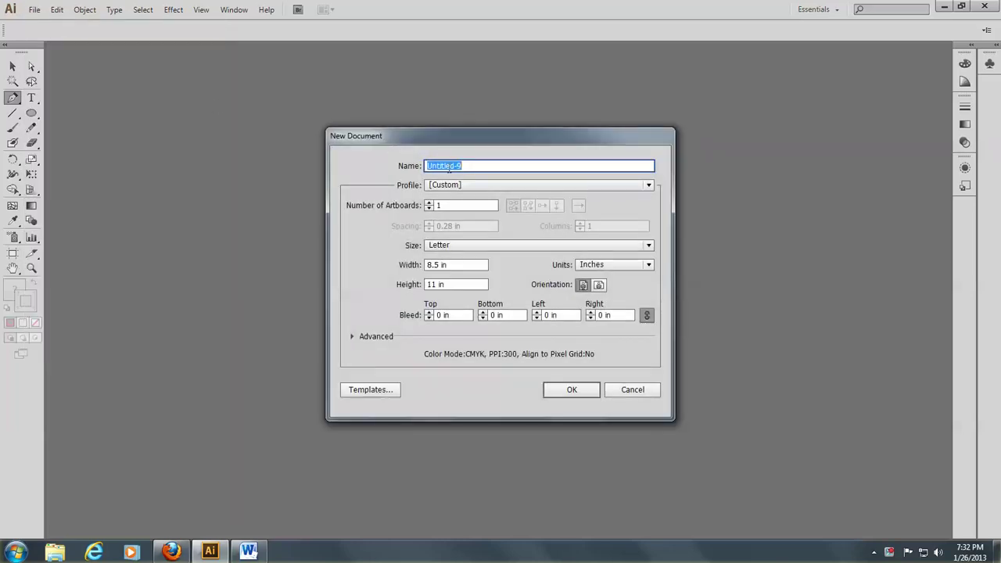
pyautogui.write('Signature')
pyautogui.click(647, 186)
pyautogui.click(519, 214)
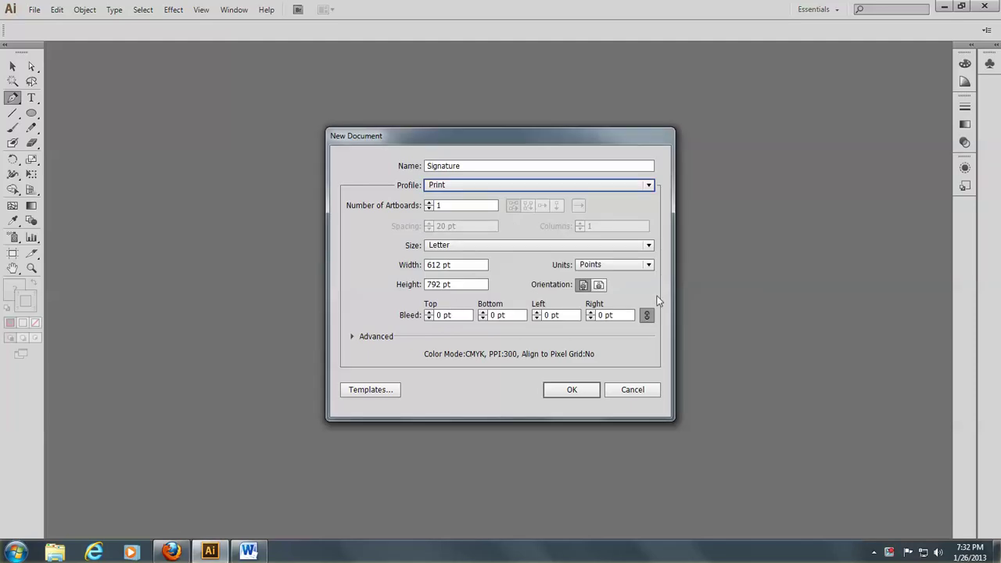
pyautogui.click(646, 265)
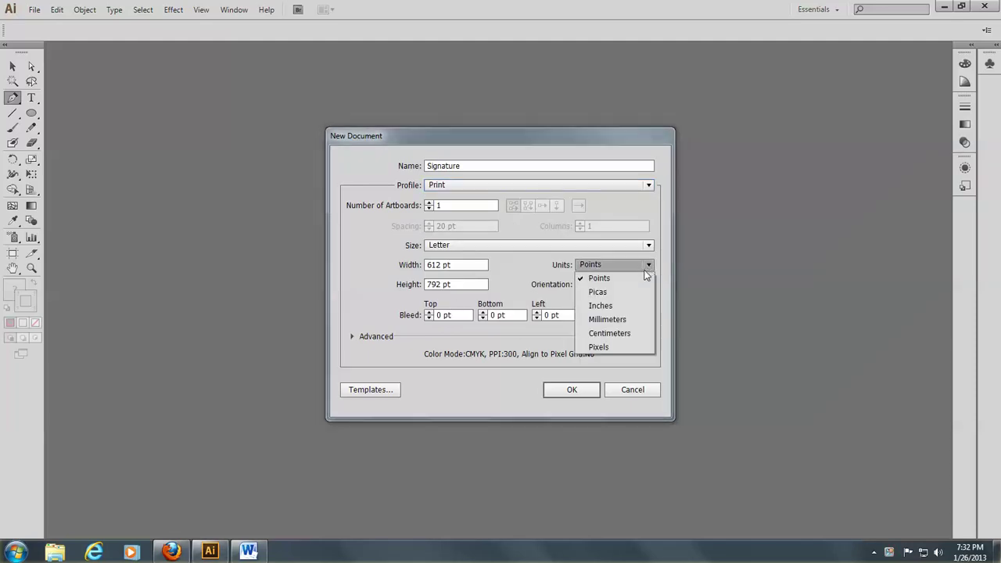
pyautogui.click(609, 306)
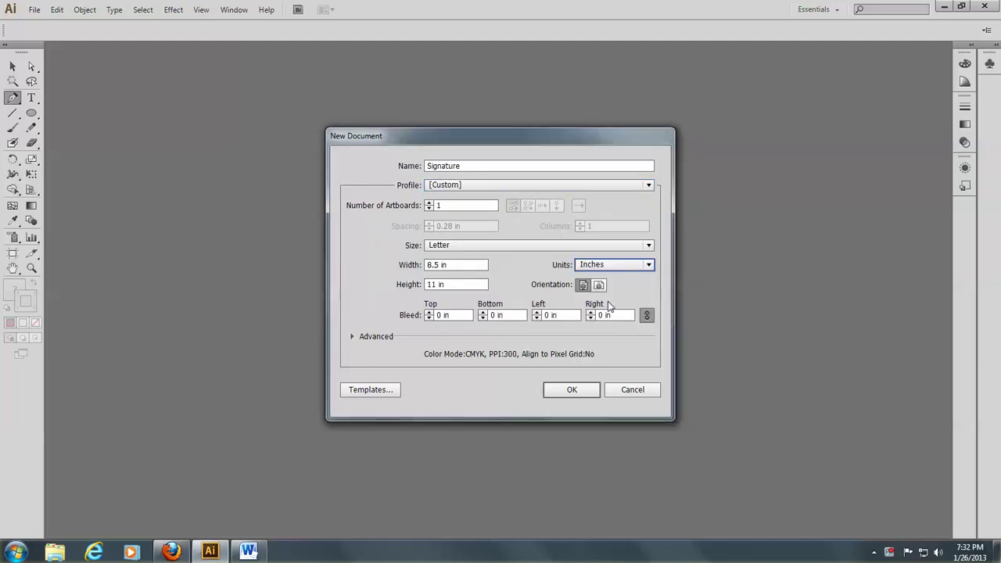
pyautogui.click(572, 389)
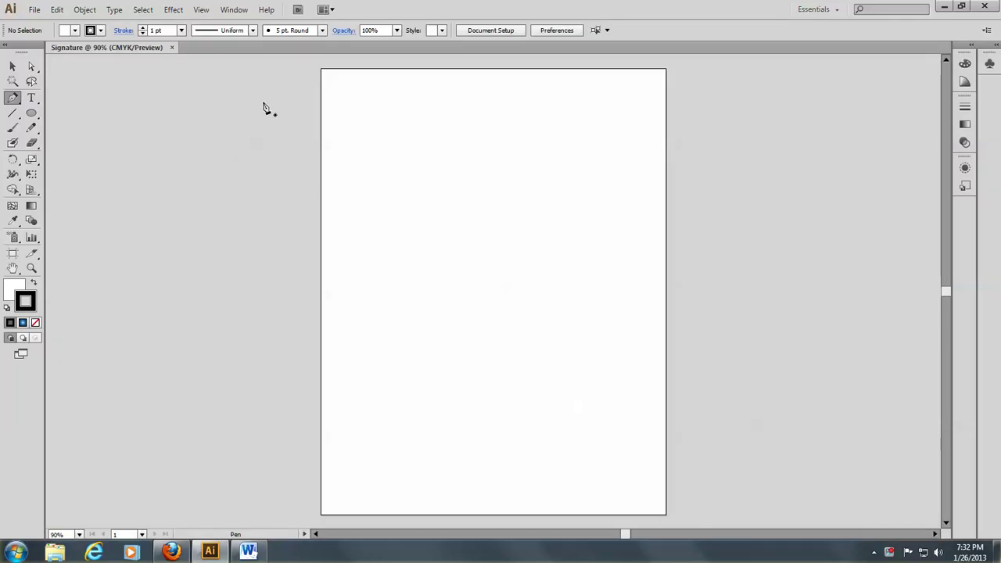
# Step: Place the scanned signature image, centred on the artboard at 3.6111 × 1.5278 in
pyautogui.click(36, 11)
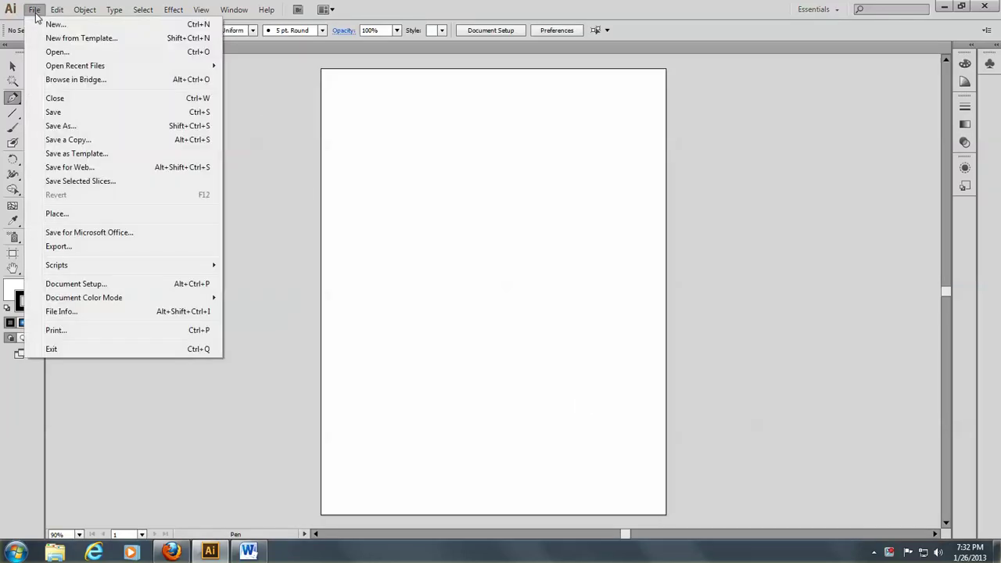
pyautogui.click(60, 220)
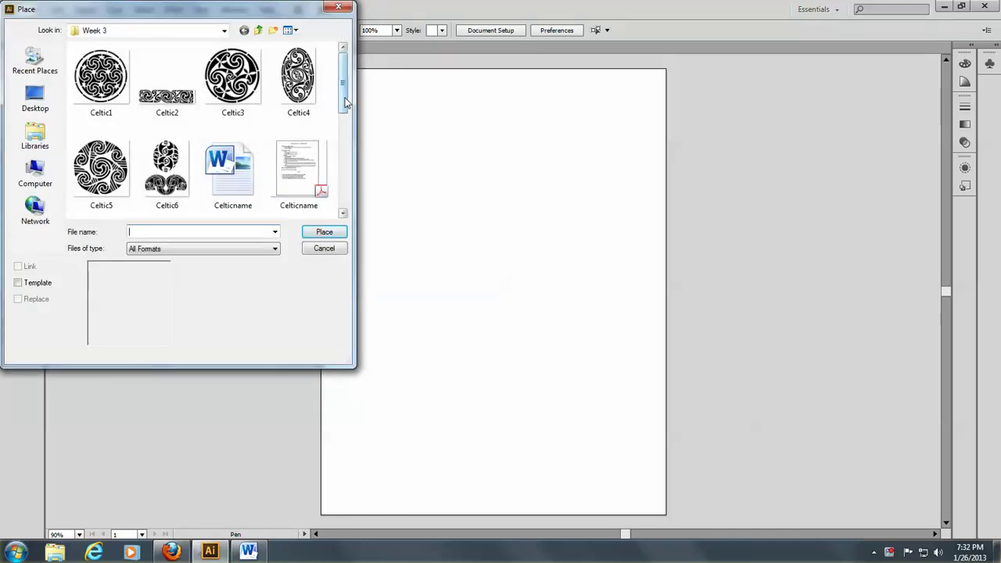
pyautogui.moveTo(347, 103); pyautogui.dragTo(351, 178)
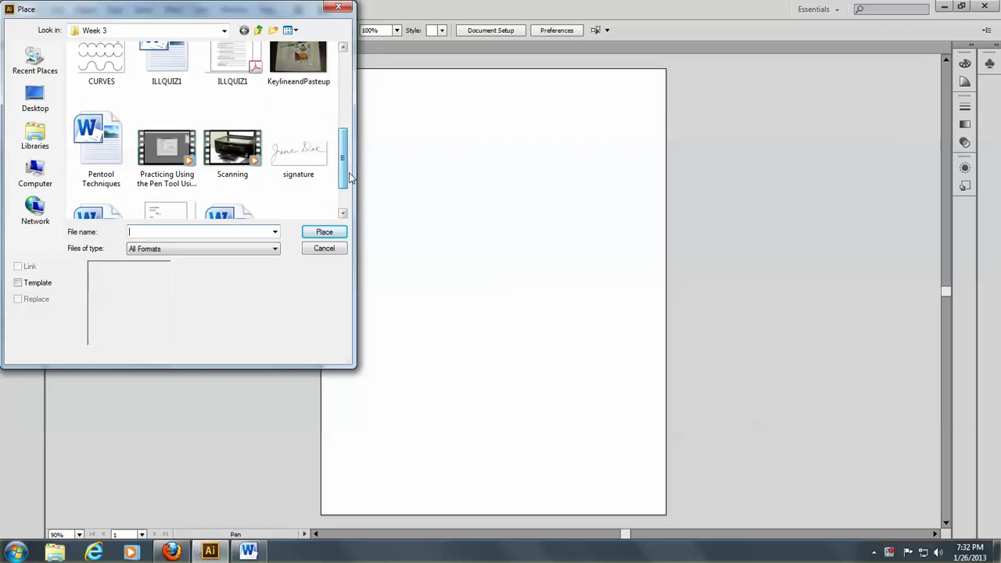
pyautogui.click(310, 162)
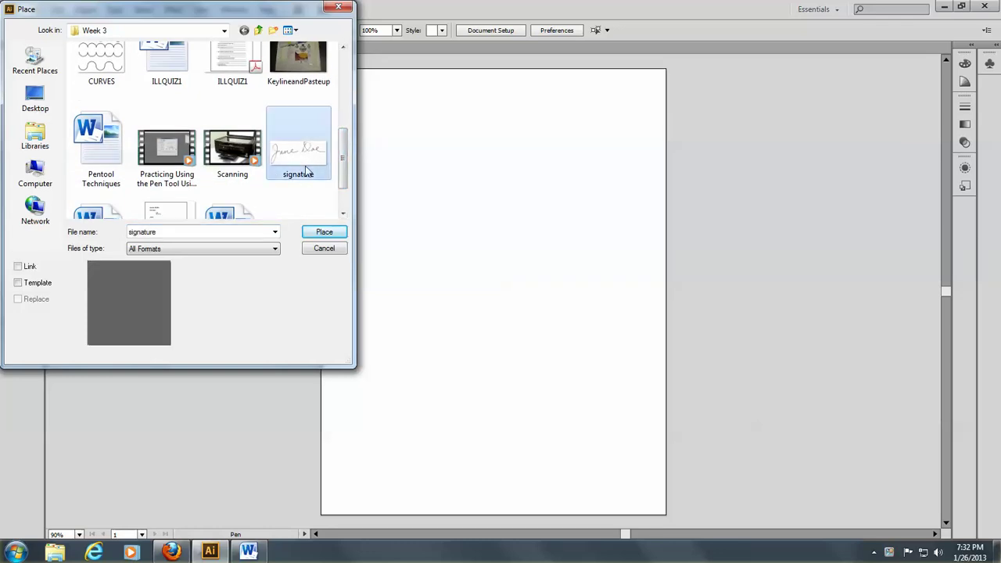
pyautogui.click(329, 236)
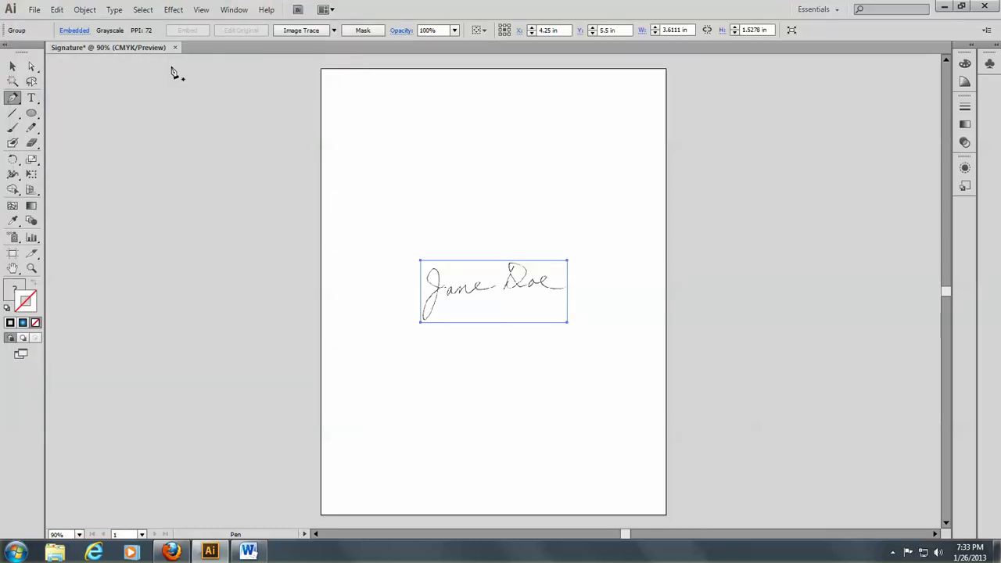
# Step: Show the Layers panel, rename Layer 1 to 'template' and lock it
pyautogui.click(240, 10)
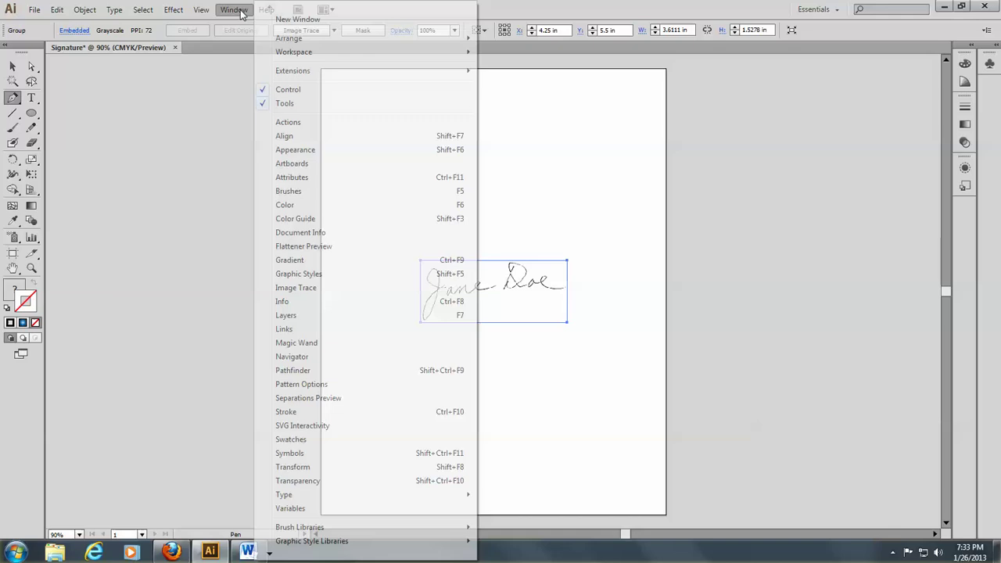
pyautogui.click(291, 318)
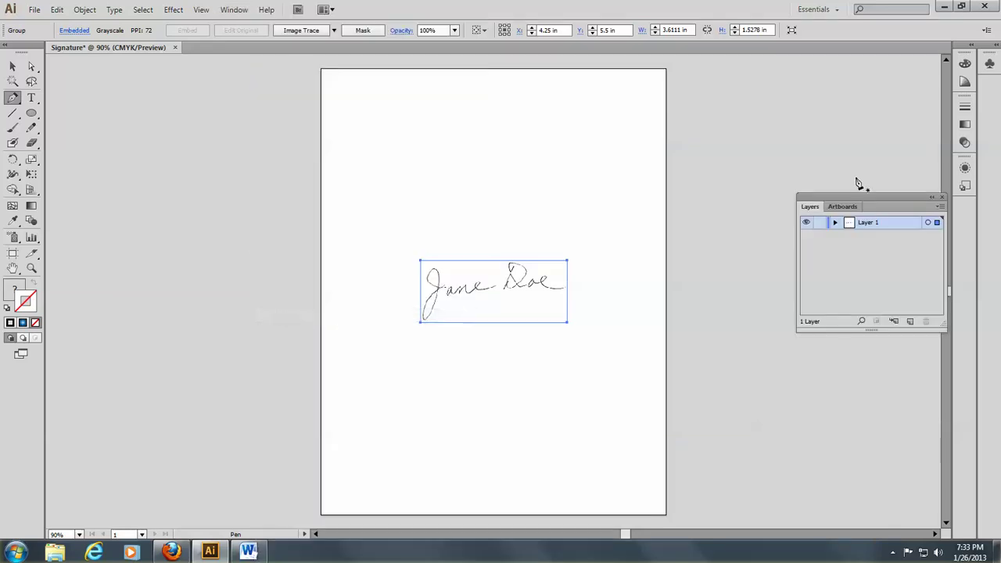
pyautogui.moveTo(855, 198); pyautogui.dragTo(802, 187)
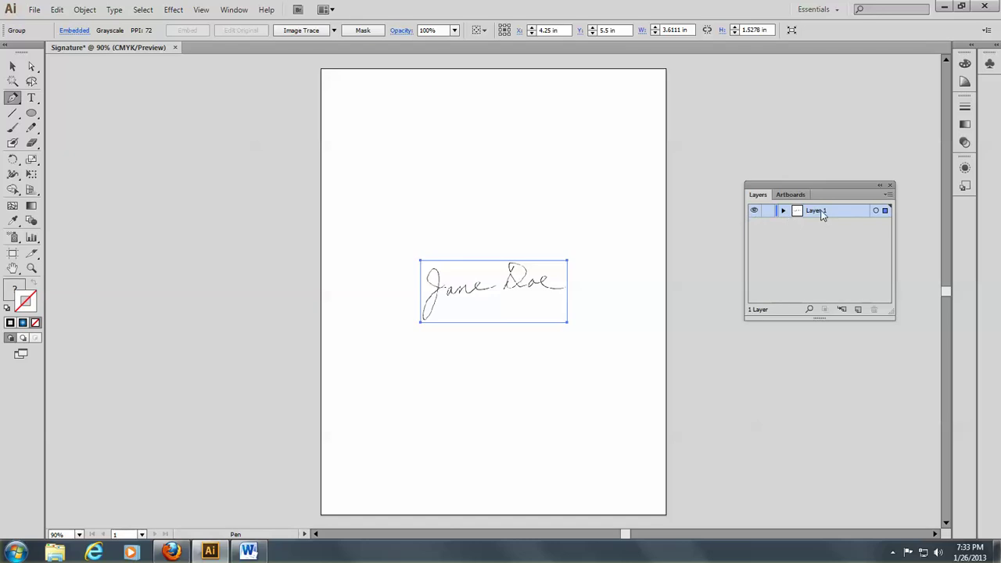
pyautogui.doubleClick(863, 215)
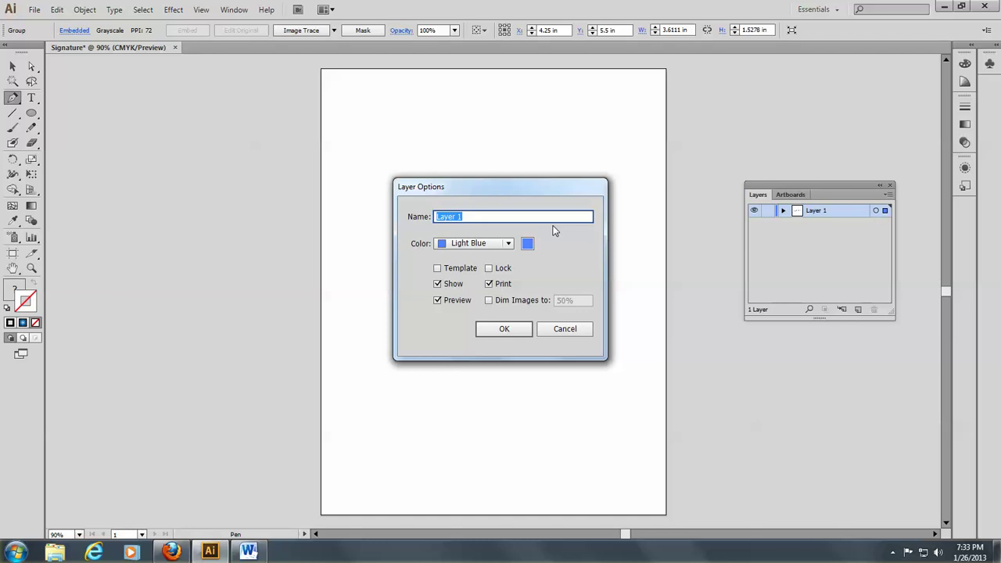
pyautogui.write('template')
pyautogui.click(490, 270)
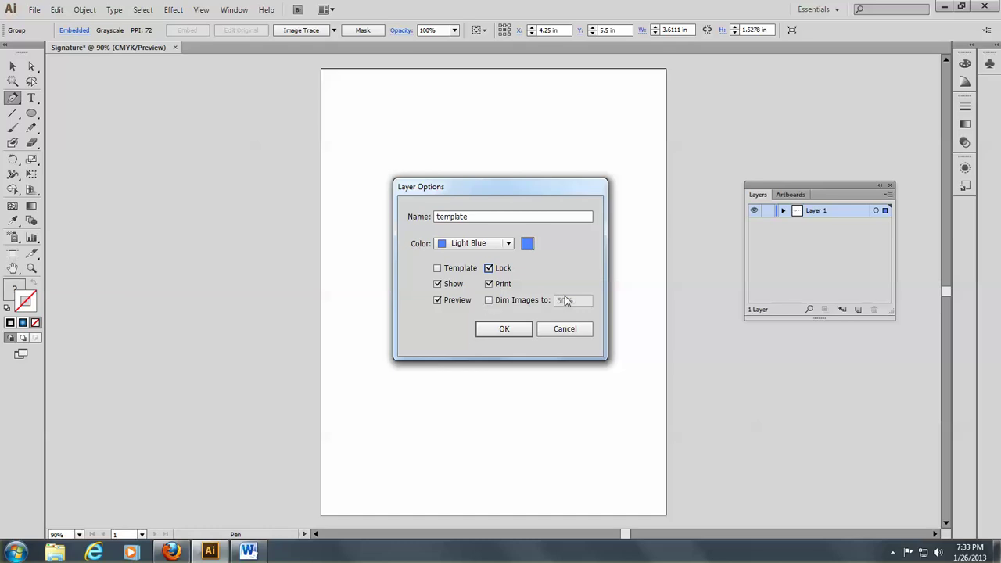
pyautogui.click(504, 330)
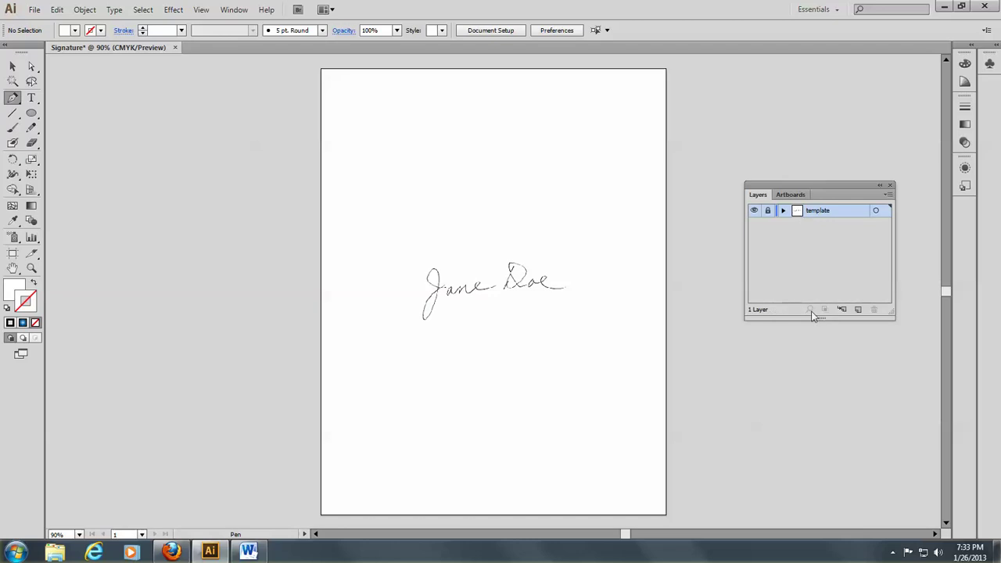
# Step: Add Layer 2 above template and rename it 'drawing'
pyautogui.click(858, 309)
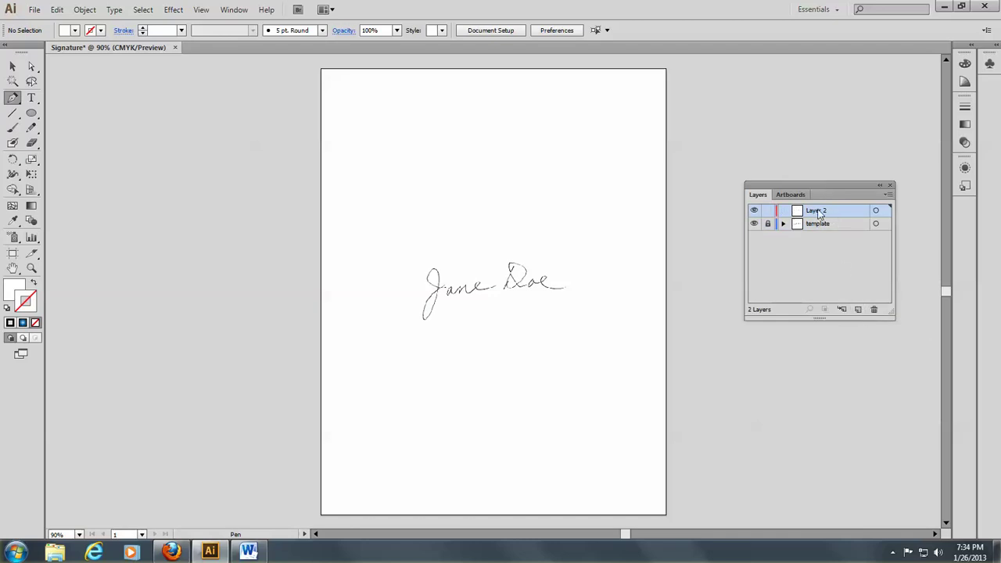
pyautogui.doubleClick(818, 211)
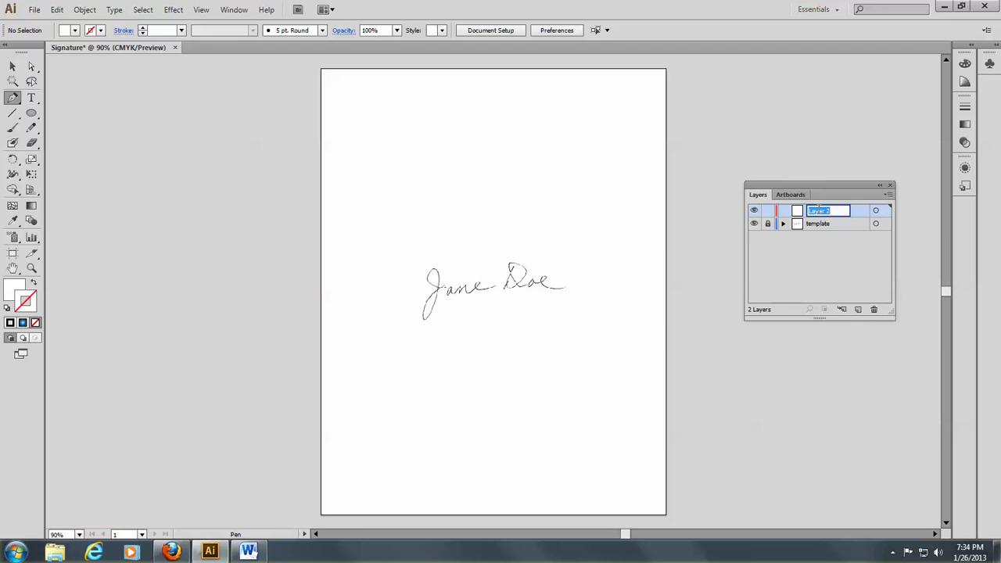
pyautogui.write('drawing')
pyautogui.press('Return')
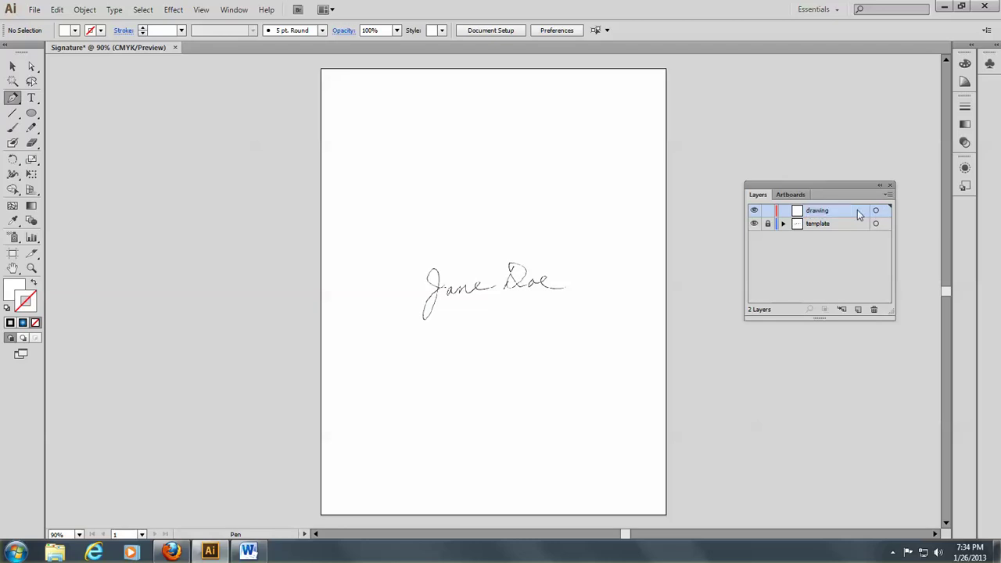
# Step: Set the fill to none and the stroke to the red swatch (CMYK 0/100/100/0), 1 pt
pyautogui.click(14, 294)
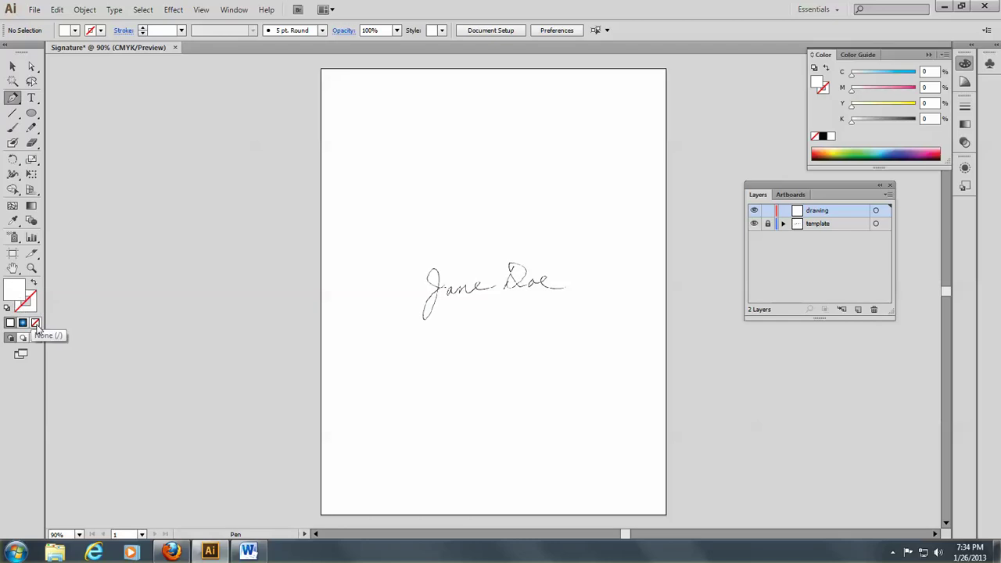
pyautogui.click(35, 322)
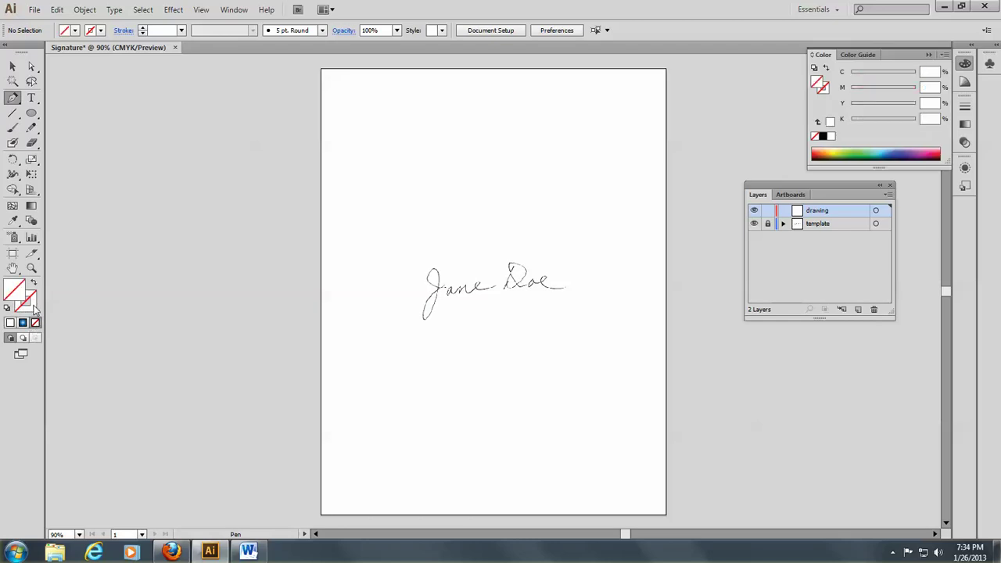
pyautogui.click(34, 308)
pyautogui.click(233, 9)
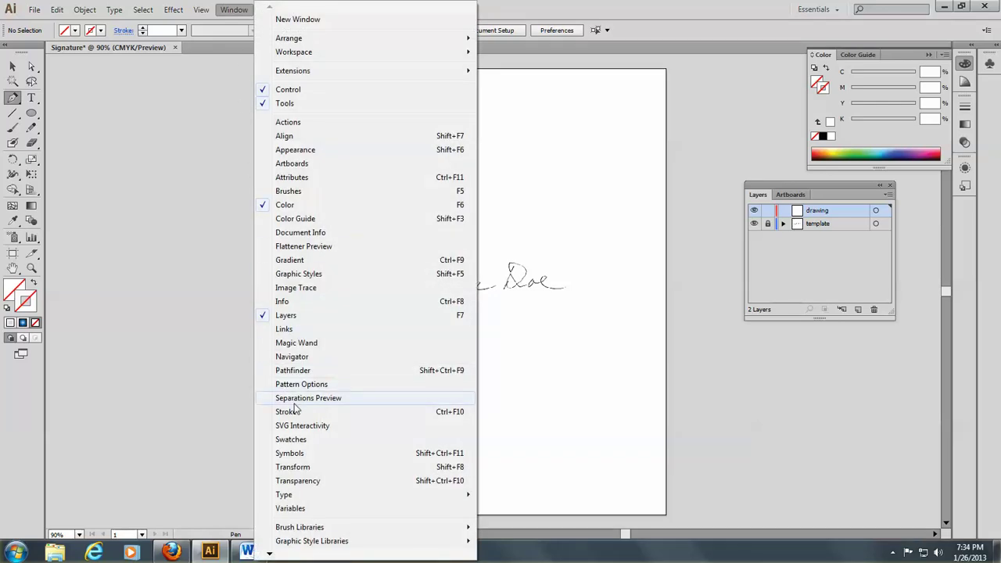
pyautogui.click(301, 440)
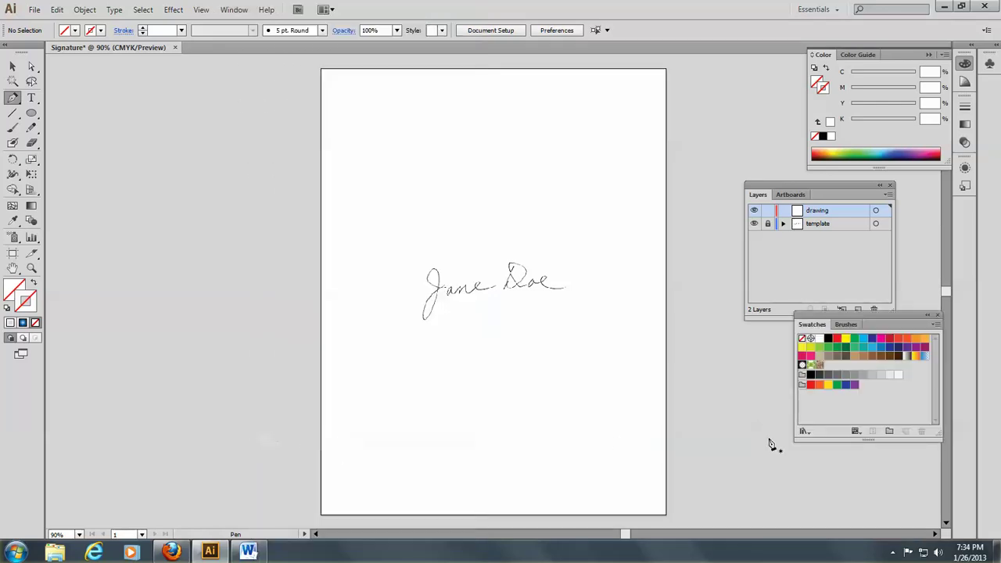
pyautogui.click(834, 338)
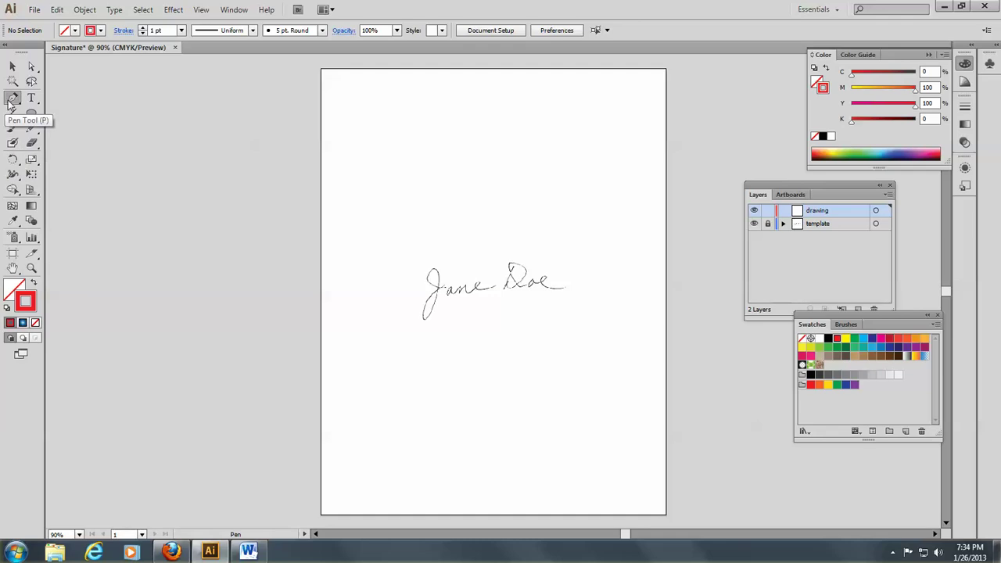
# Step: Zoom in with a marquee around the signature and move the Layers panel off it
pyautogui.click(33, 270)
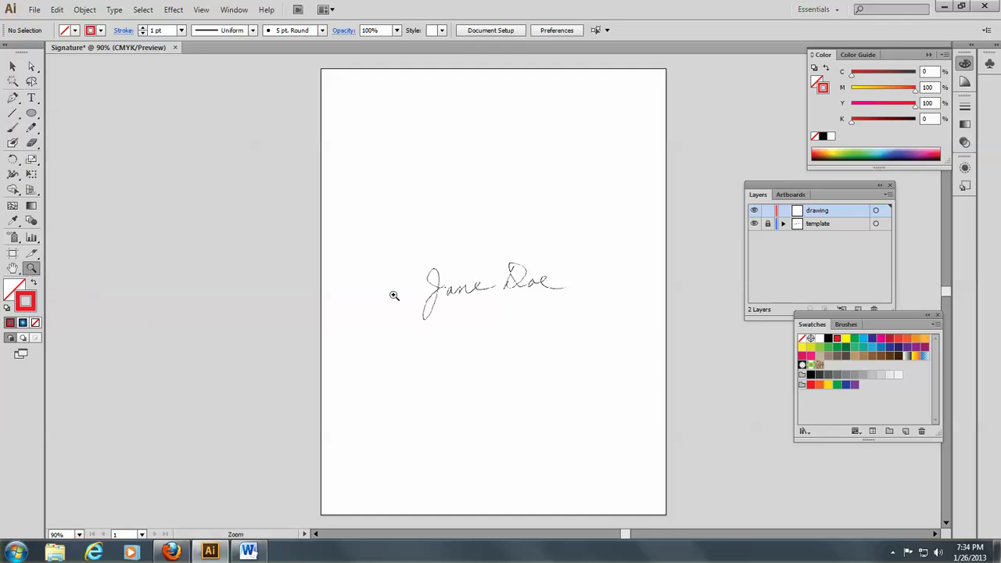
pyautogui.moveTo(398, 248)
pyautogui.mouseDown()
pyautogui.moveTo(500, 292)
pyautogui.moveTo(576, 340)
pyautogui.mouseUp()
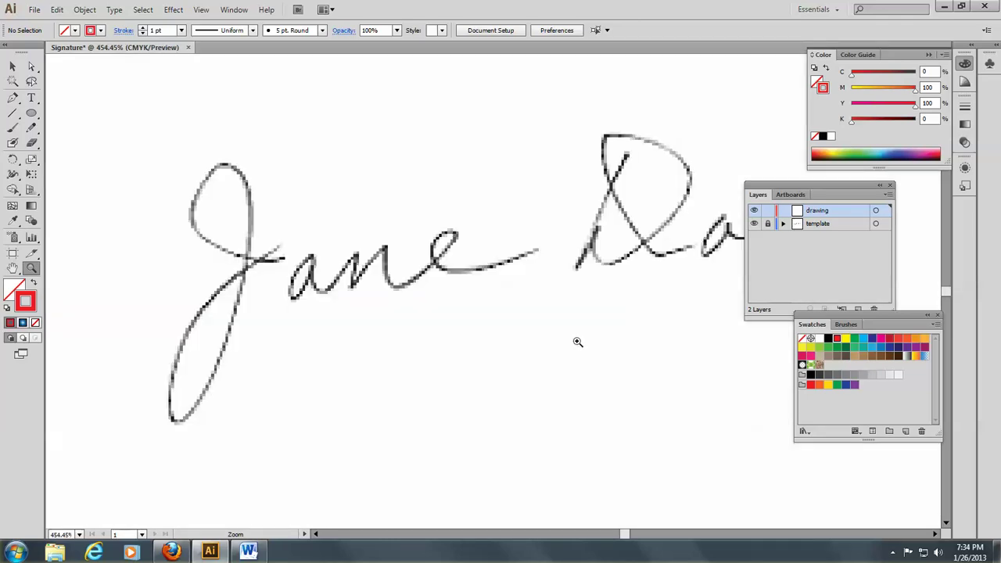
pyautogui.click(788, 184)
pyautogui.moveTo(788, 184); pyautogui.dragTo(848, 181)
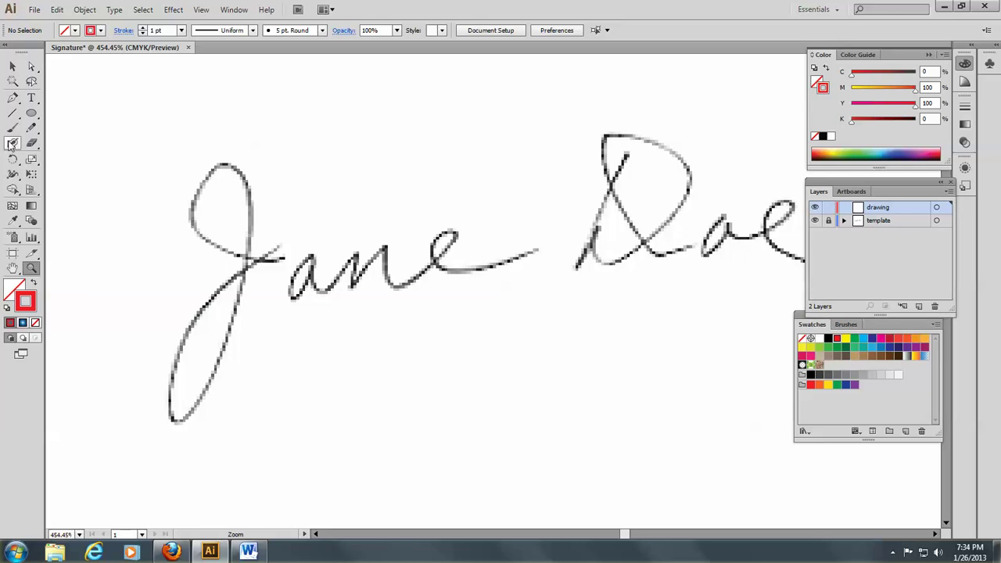
pyautogui.click(12, 97)
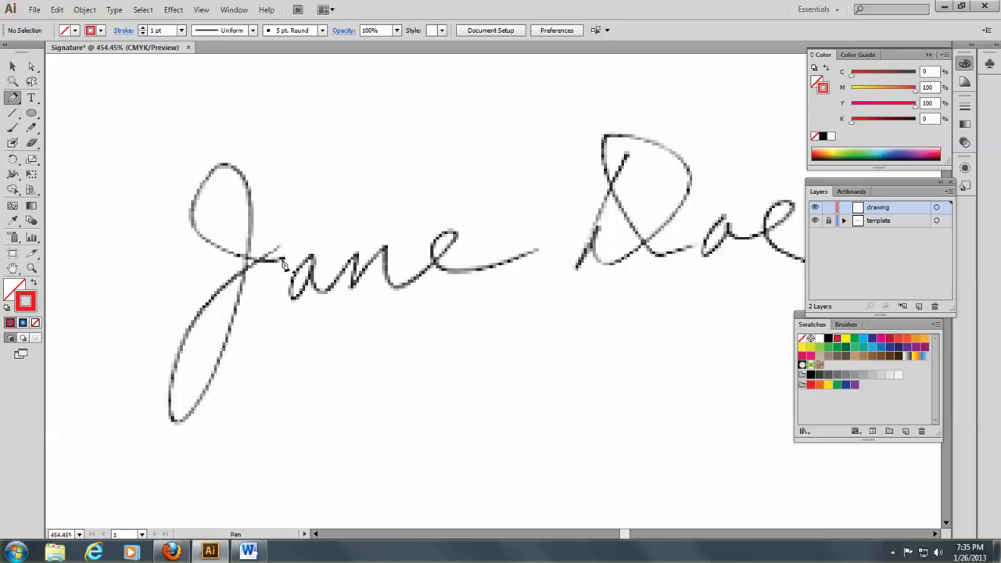
# Step: Trace the capital J's top loop, stem and bottom loop with red pen anchors, breaking handles at turns
pyautogui.moveTo(283, 263); pyautogui.dragTo(212, 263)
pyautogui.moveTo(193, 210); pyautogui.dragTo(271, 247)
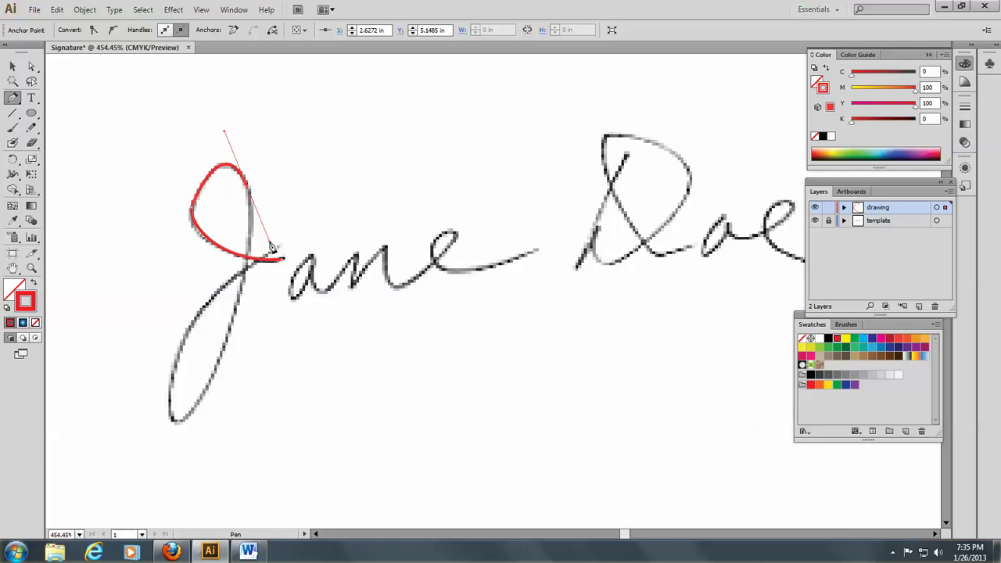
pyautogui.click(248, 193)
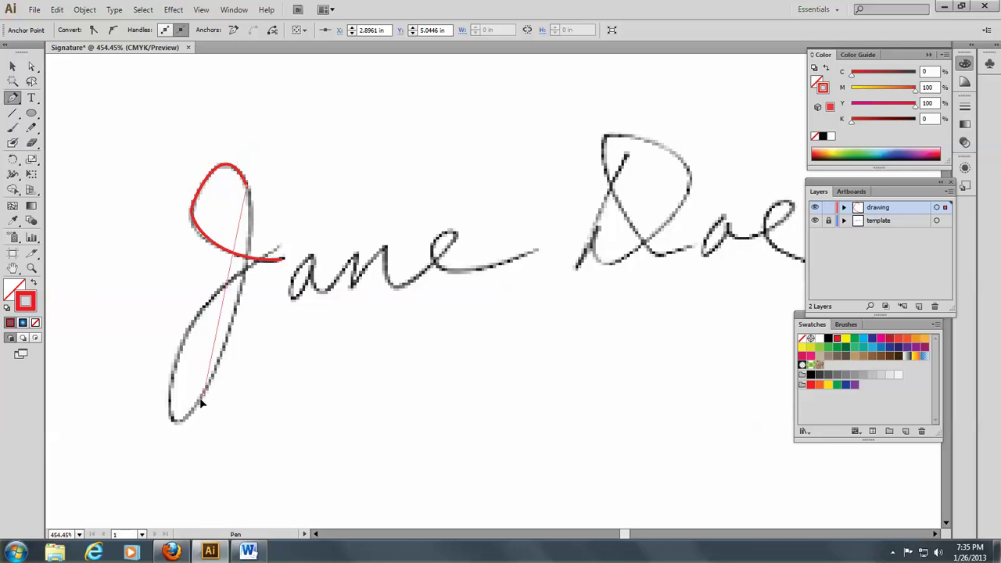
pyautogui.moveTo(199, 403); pyautogui.dragTo(151, 466)
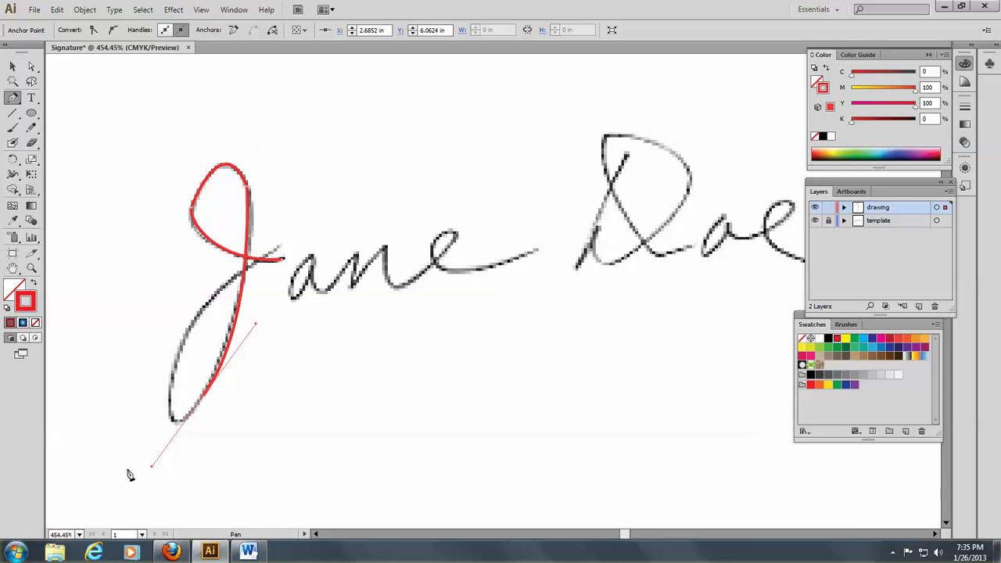
pyautogui.click(203, 399)
pyautogui.moveTo(173, 391); pyautogui.dragTo(177, 316)
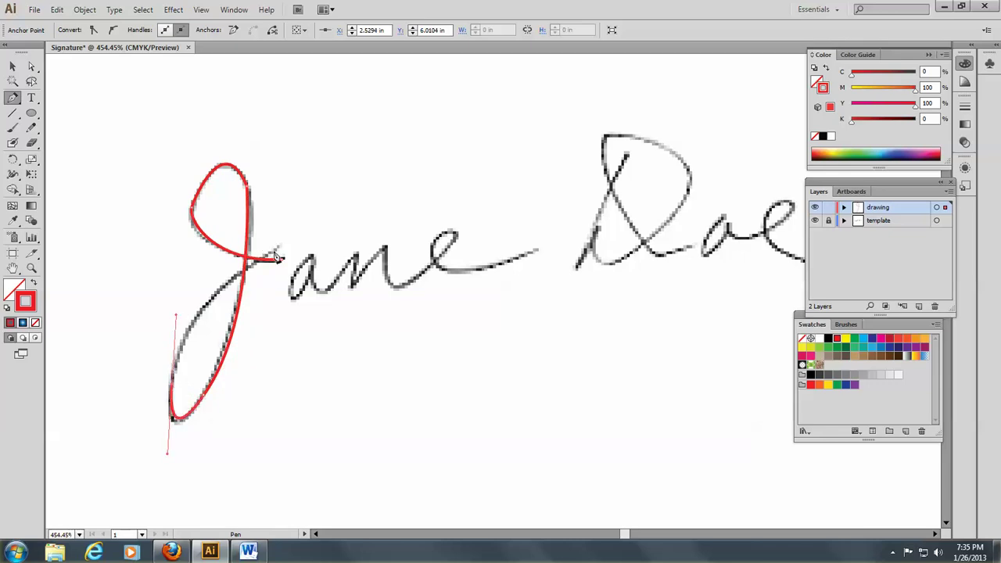
pyautogui.moveTo(280, 252); pyautogui.dragTo(310, 234)
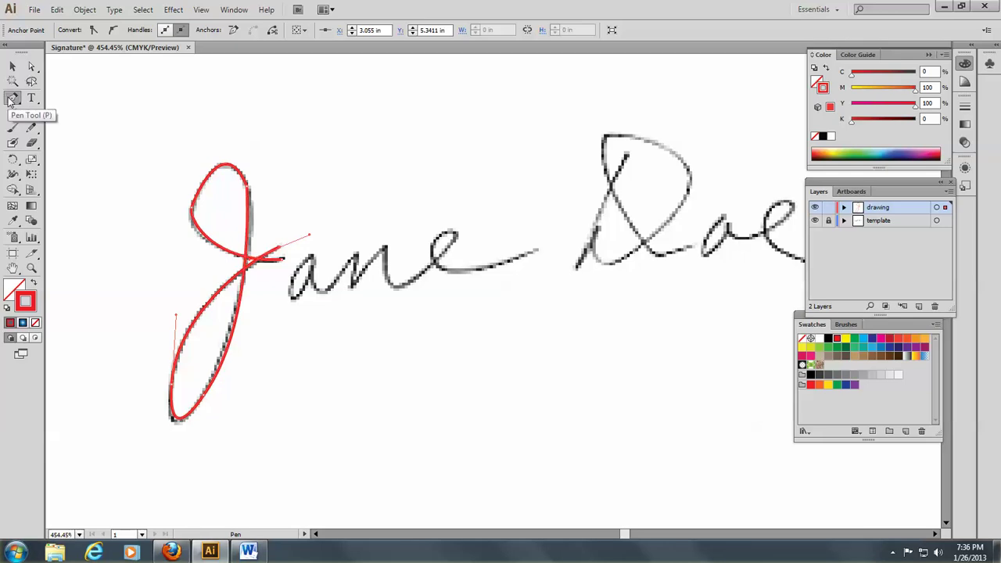
# Step: Trace the letter a with the Pen tool, making its end anchor a corner
pyautogui.click(12, 99)
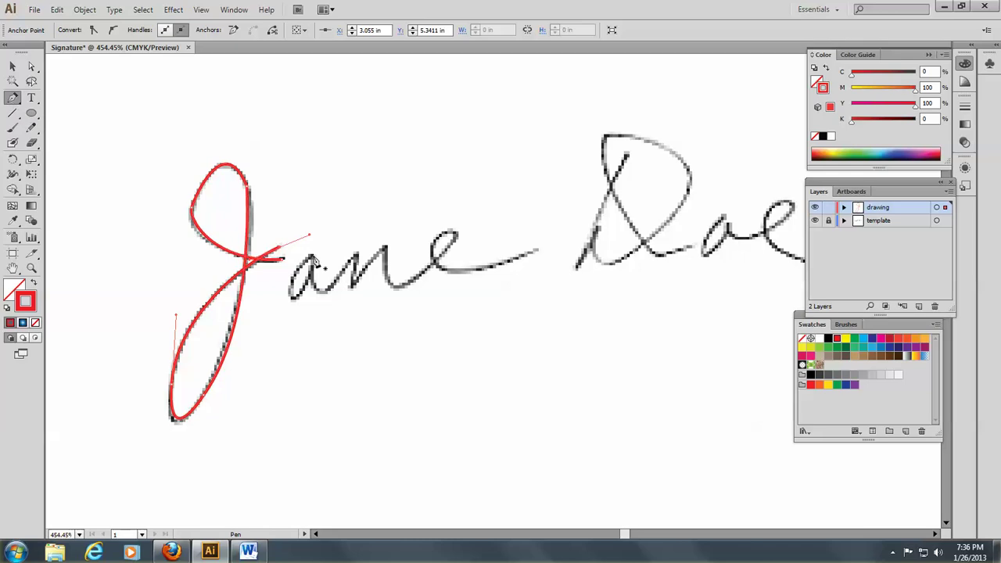
pyautogui.moveTo(313, 253); pyautogui.dragTo(294, 266)
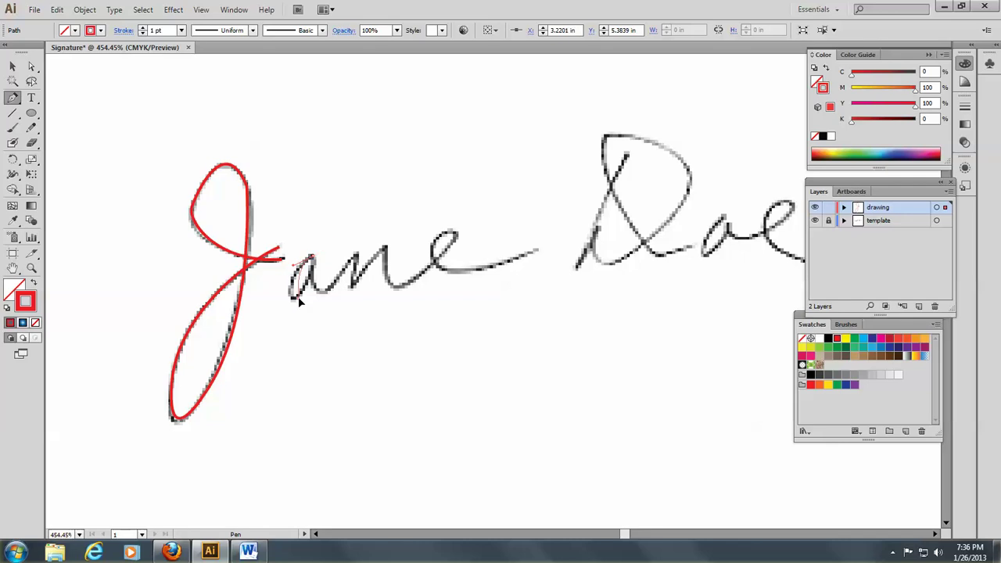
pyautogui.moveTo(295, 300); pyautogui.dragTo(310, 282)
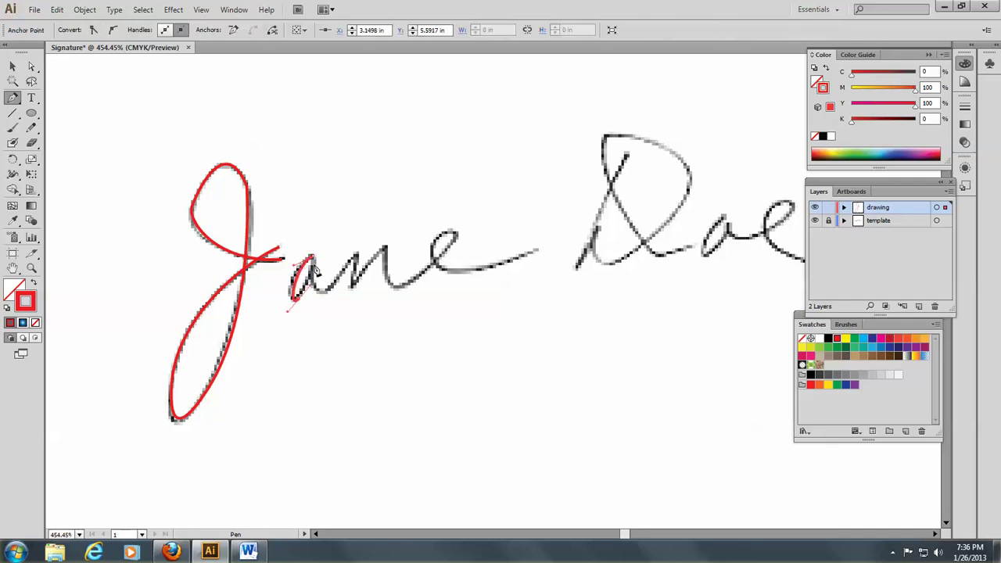
pyautogui.click(316, 270)
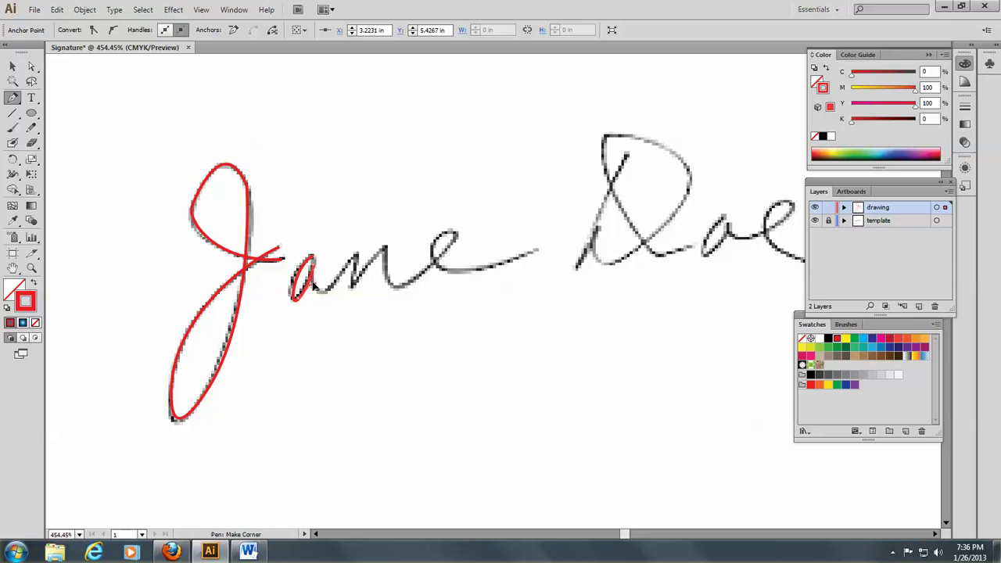
pyautogui.click(312, 301)
# Step: Continue the red path over the n's hump and along the e's loop to its tail
pyautogui.click(347, 271)
pyautogui.moveTo(358, 264)
pyautogui.mouseDown()
pyautogui.moveTo(354, 292)
pyautogui.moveTo(393, 256)
pyautogui.moveTo(390, 284)
pyautogui.moveTo(412, 288)
pyautogui.moveTo(448, 251)
pyautogui.moveTo(448, 236)
pyautogui.moveTo(405, 248)
pyautogui.mouseUp()
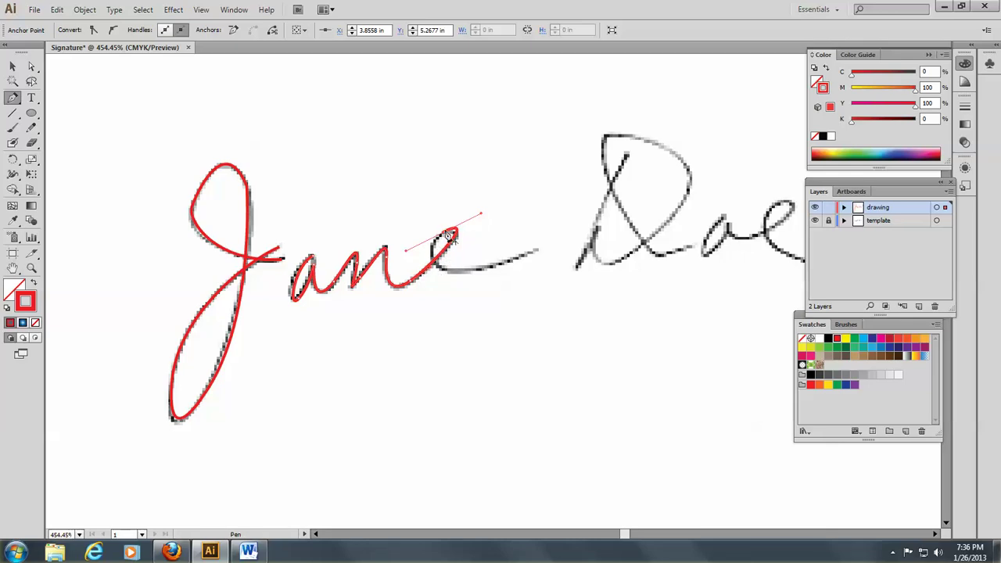
pyautogui.click(443, 235)
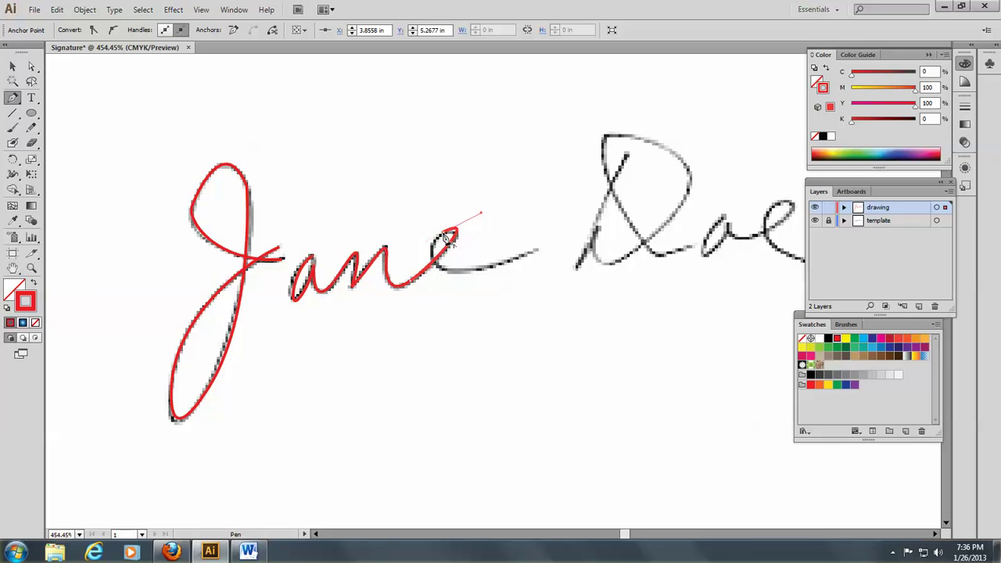
pyautogui.moveTo(487, 267)
pyautogui.mouseDown()
pyautogui.moveTo(524, 257)
pyautogui.moveTo(547, 266)
pyautogui.moveTo(567, 245)
pyautogui.mouseUp()
pyautogui.click(487, 268)
pyautogui.click(536, 253)
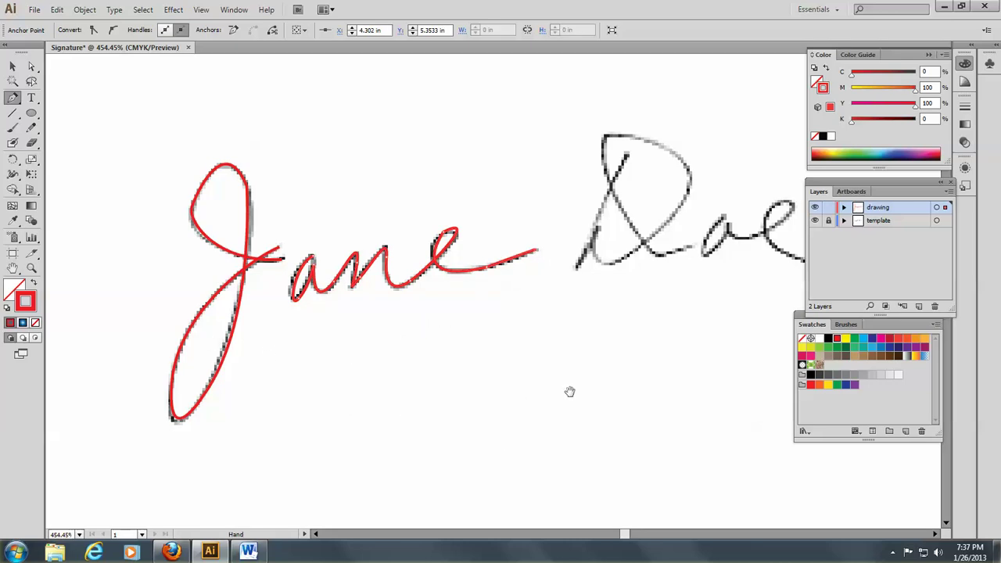
# Step: Pan to the surname and trace the capital D from its top down to its base
pyautogui.moveTo(558, 389); pyautogui.dragTo(369, 400)
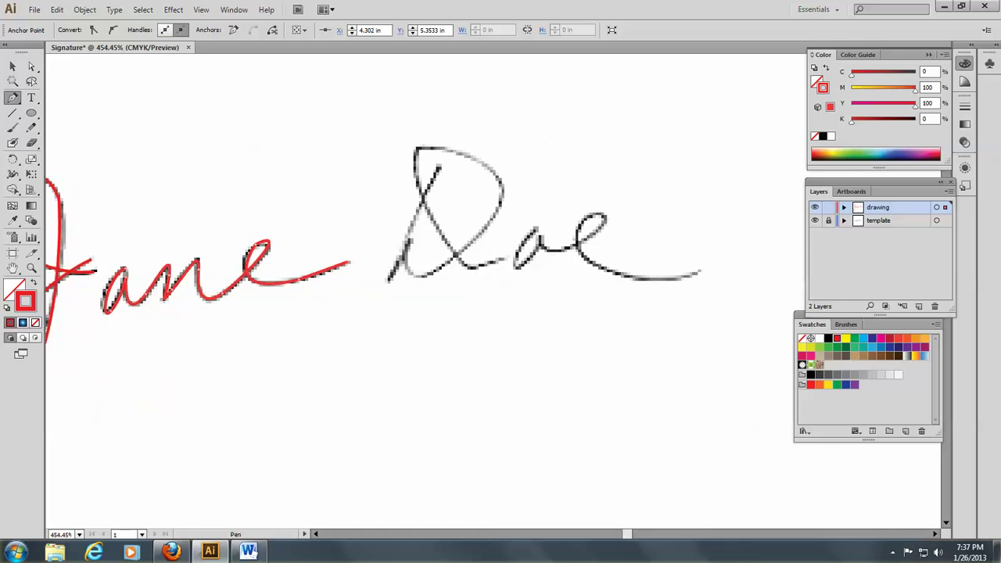
pyautogui.click(13, 97)
pyautogui.click(445, 147)
pyautogui.click(430, 185)
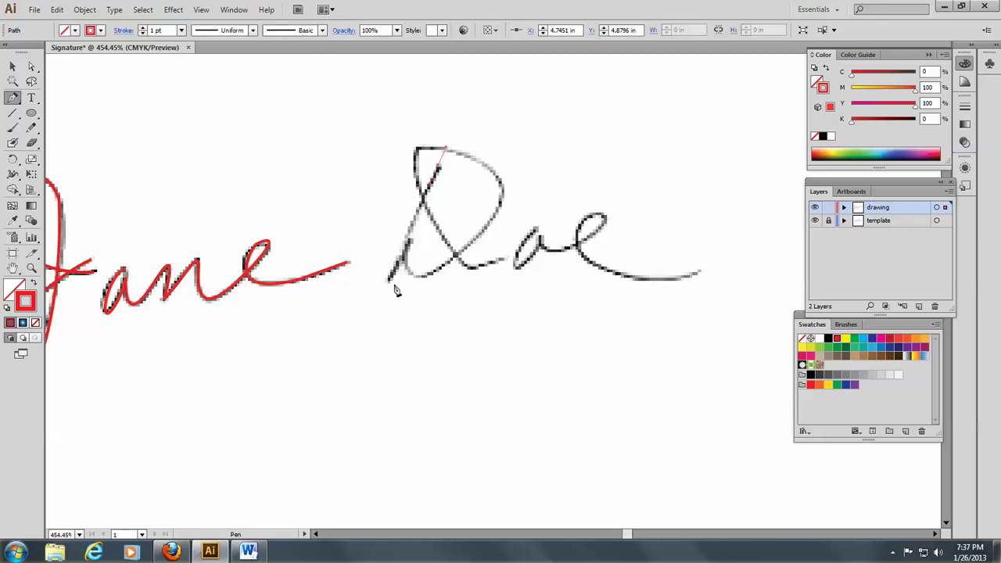
pyautogui.moveTo(389, 276); pyautogui.dragTo(392, 241)
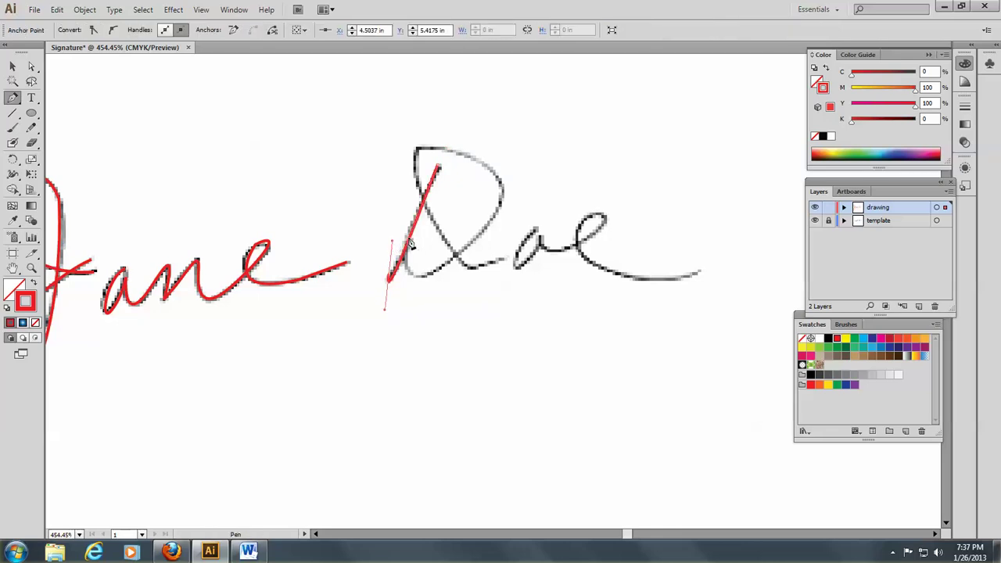
pyautogui.click(414, 246)
pyautogui.click(408, 272)
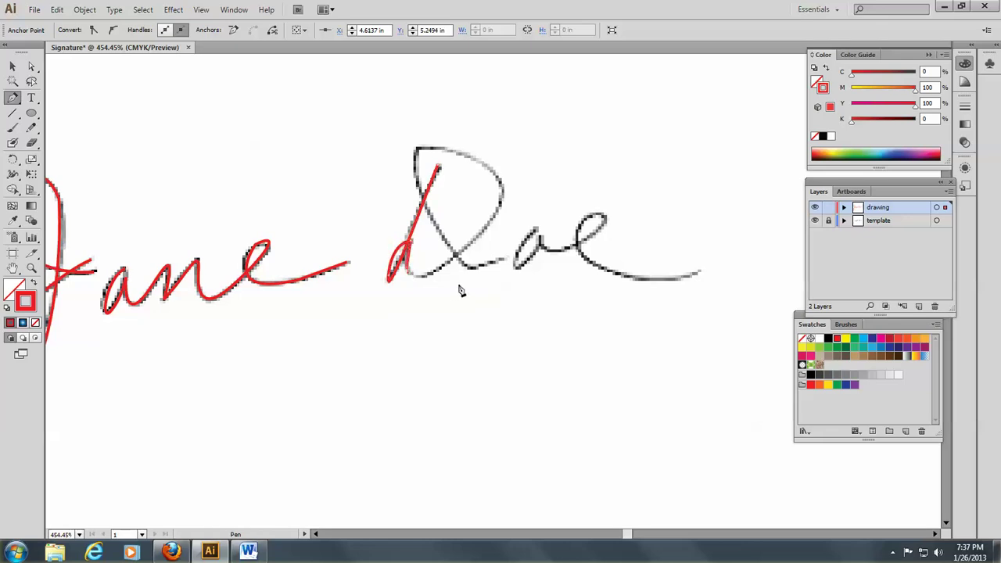
# Step: Curve the path up the D's right side, over its top, and down to where it meets o
pyautogui.moveTo(469, 248); pyautogui.dragTo(507, 201)
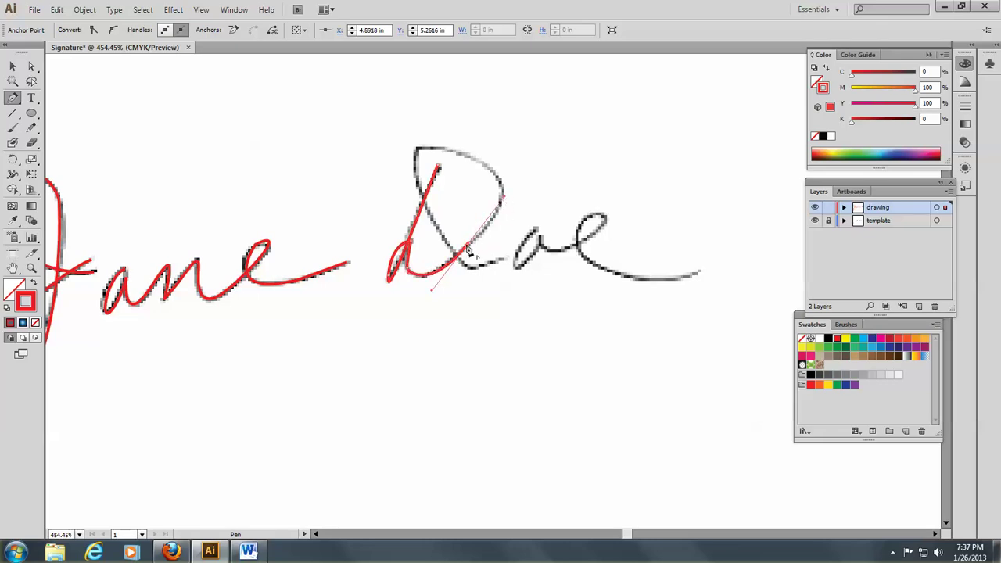
pyautogui.click(469, 247)
pyautogui.moveTo(447, 151); pyautogui.dragTo(341, 127)
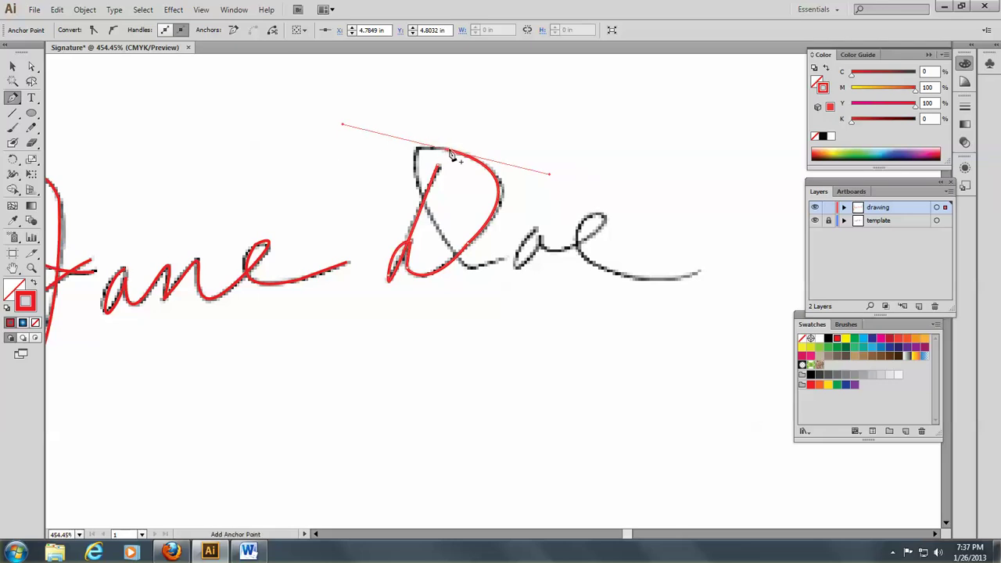
pyautogui.click(442, 157)
pyautogui.moveTo(420, 188); pyautogui.dragTo(438, 240)
pyautogui.click(476, 269)
pyautogui.click(491, 266)
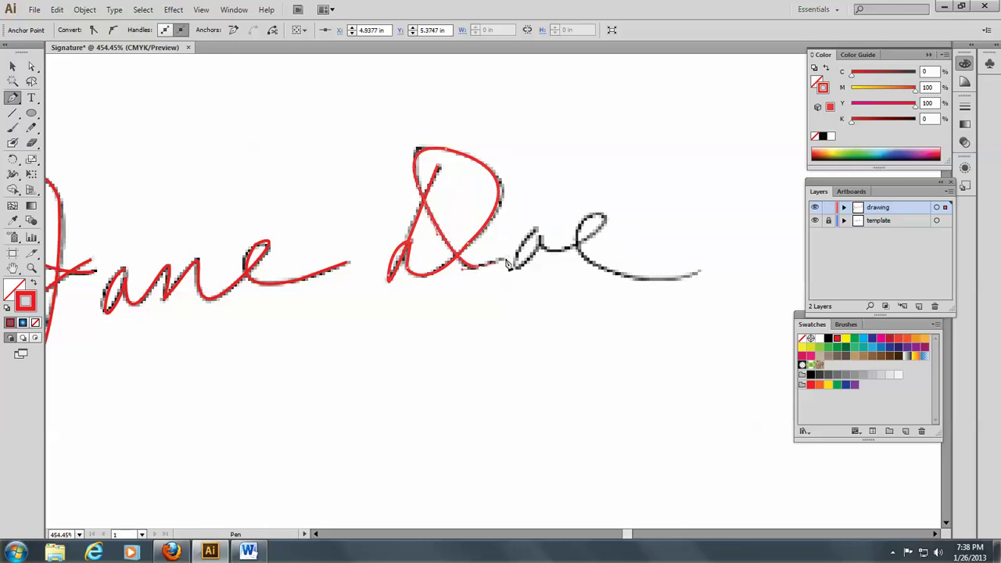
pyautogui.click(508, 265)
# Step: Trace around the o with red pen anchors, reaching the final e's loop
pyautogui.moveTo(533, 230)
pyautogui.mouseDown()
pyautogui.moveTo(513, 240)
pyautogui.moveTo(537, 256)
pyautogui.moveTo(545, 242)
pyautogui.mouseUp()
pyautogui.click(540, 239)
pyautogui.click(569, 249)
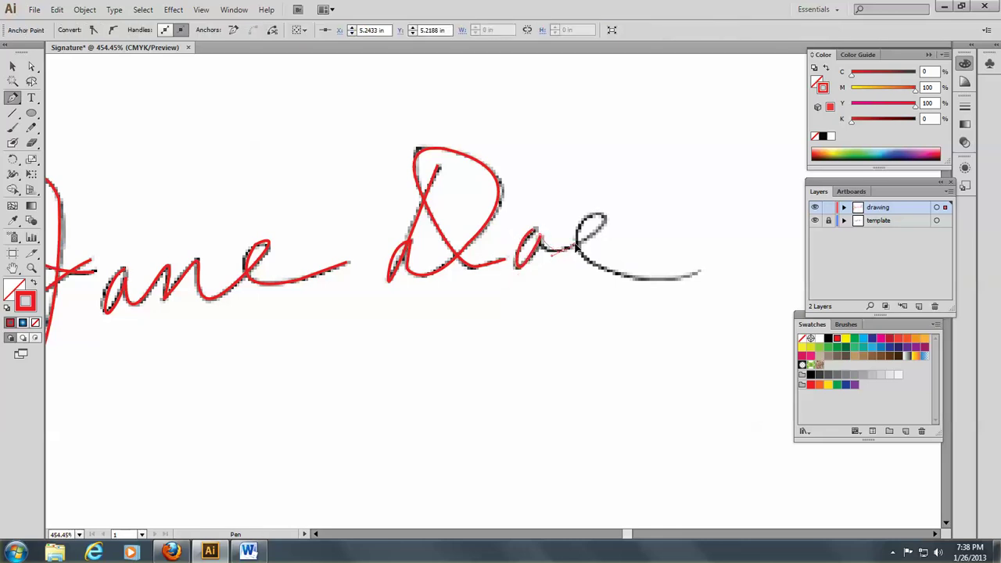
pyautogui.click(581, 245)
pyautogui.click(600, 229)
# Step: Curve the path around the e's loop and along the trailing tail after the surname
pyautogui.moveTo(586, 224); pyautogui.dragTo(532, 241)
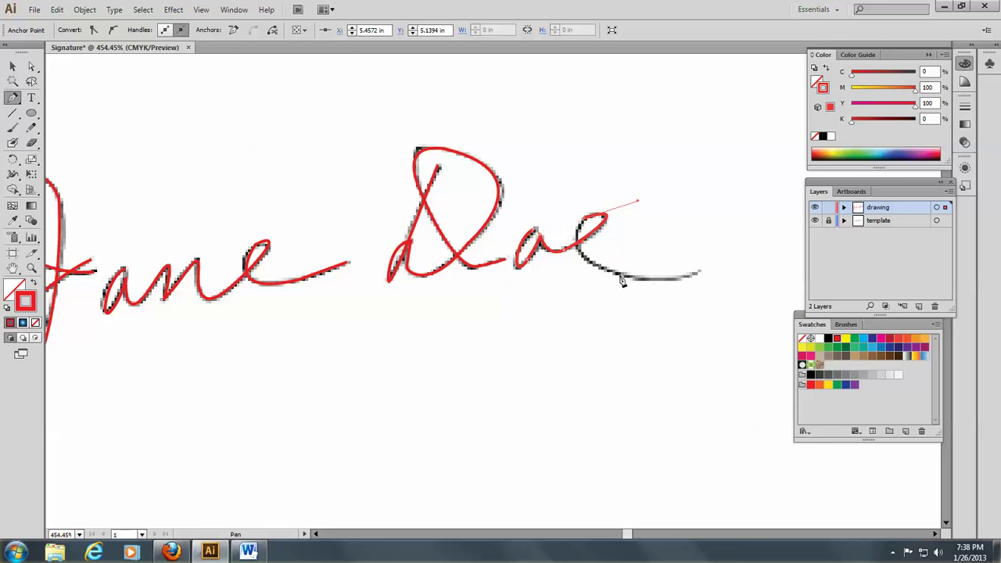
pyautogui.moveTo(623, 281); pyautogui.dragTo(686, 298)
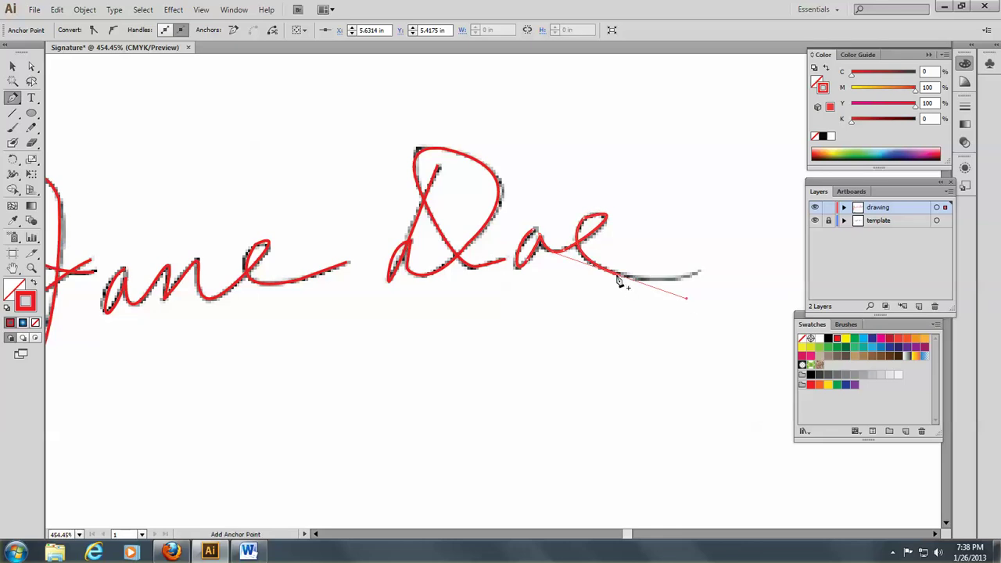
pyautogui.click(622, 281)
pyautogui.moveTo(699, 273); pyautogui.dragTo(734, 256)
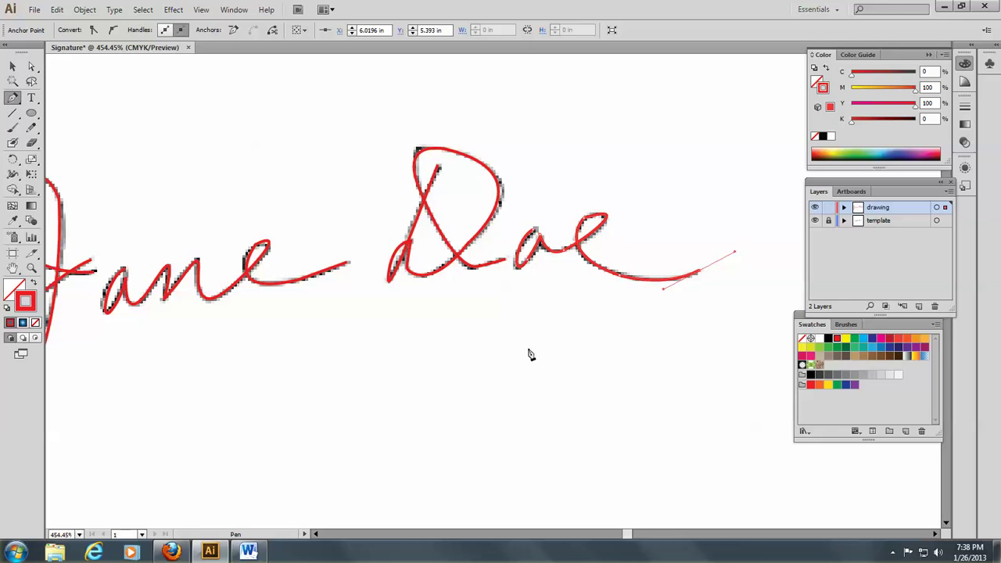
# Step: Zoom out to 200%, marquee-select all the signature paths, and show the Brushes panel
pyautogui.press('ctrl')
pyautogui.hotkey('ctrl', '-')
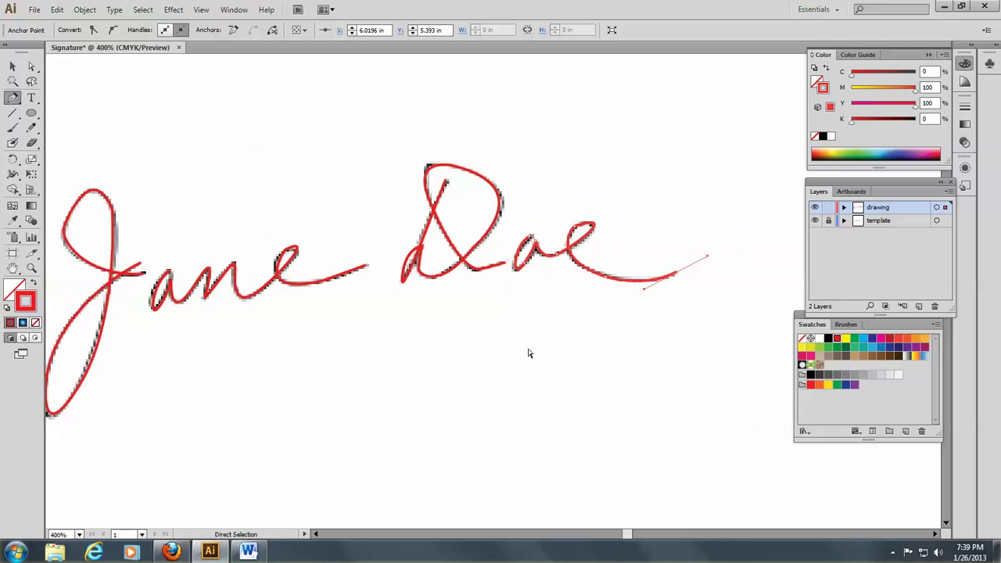
pyautogui.hotkey('ctrl', '-')
pyautogui.hotkey('ctrl', '-')
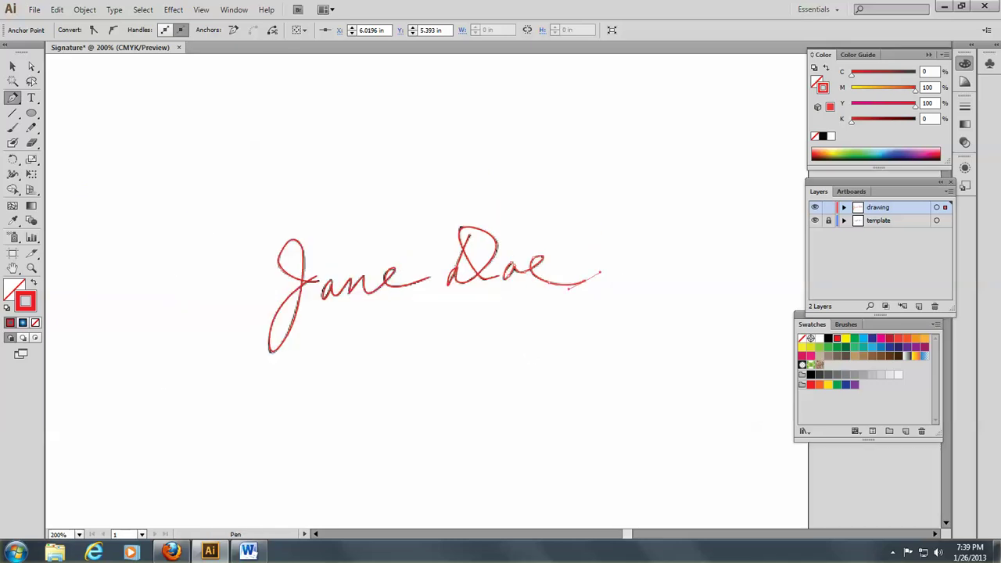
pyautogui.click(12, 66)
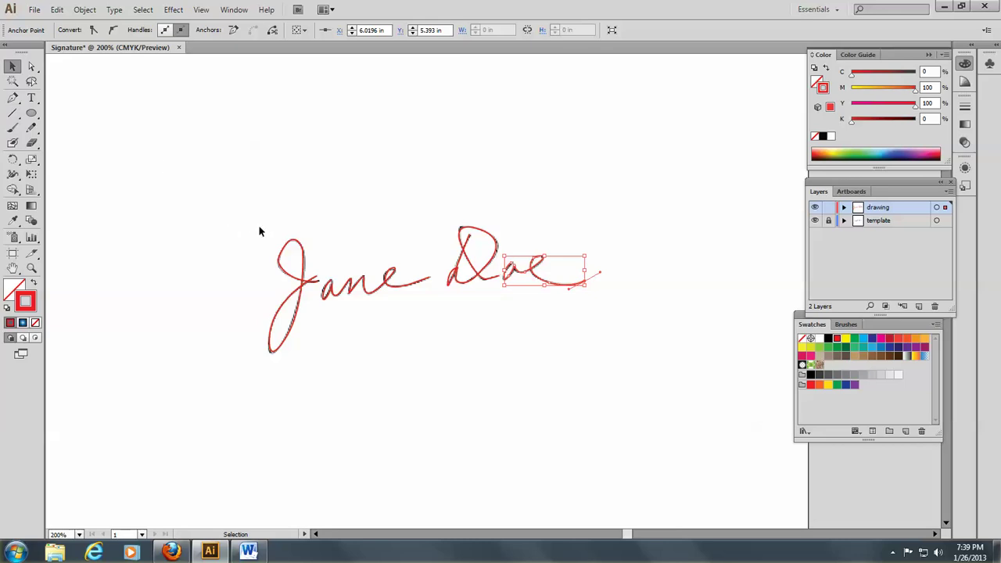
pyautogui.moveTo(258, 226)
pyautogui.mouseDown()
pyautogui.moveTo(607, 381)
pyautogui.moveTo(687, 394)
pyautogui.mouseUp()
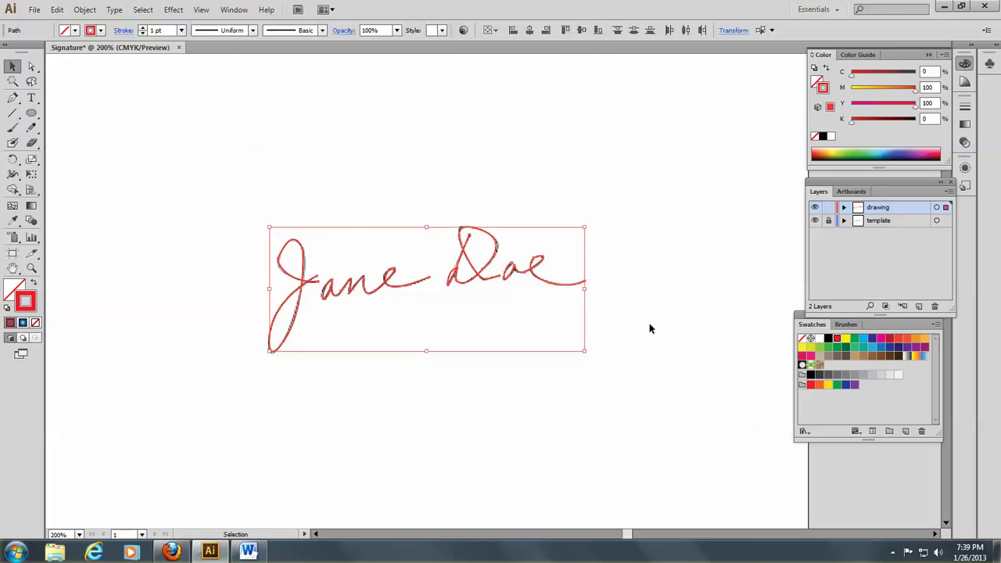
pyautogui.click(233, 10)
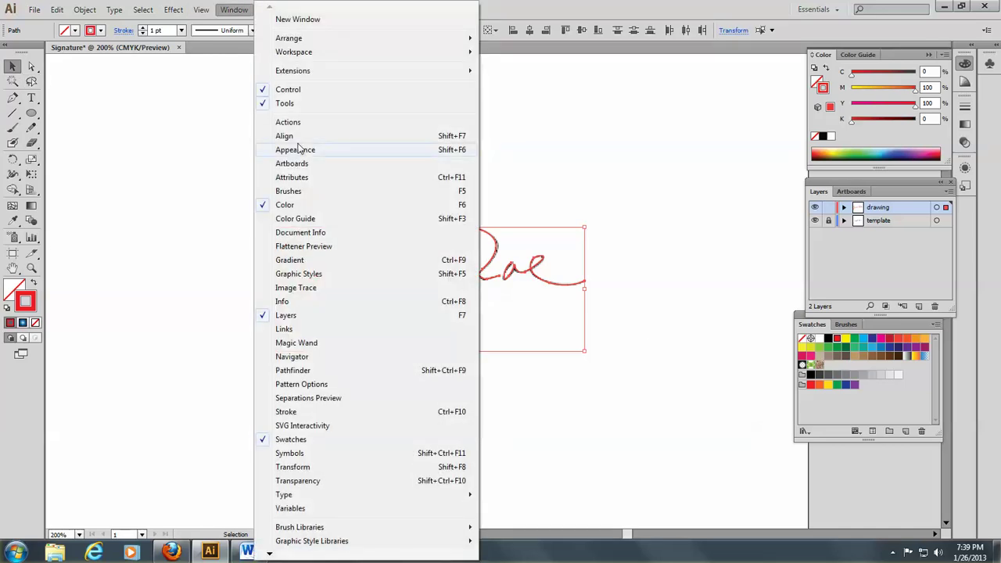
pyautogui.click(301, 192)
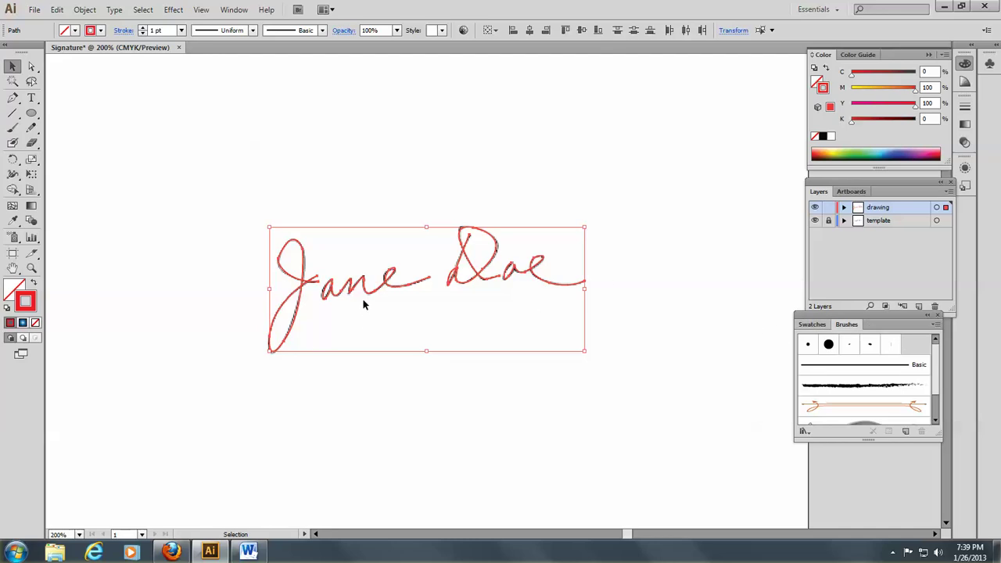
# Step: Alt-drag a duplicate of the signature above the original and pan to center both copies
pyautogui.moveTo(368, 297); pyautogui.dragTo(362, 144)
pyautogui.press('alt')
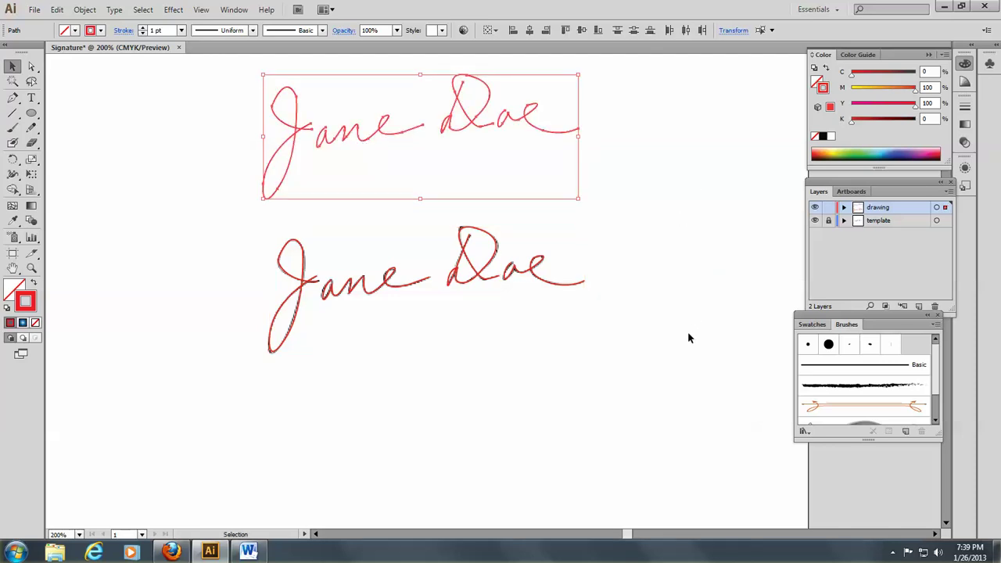
pyautogui.click(434, 351)
pyautogui.moveTo(641, 177); pyautogui.dragTo(647, 241)
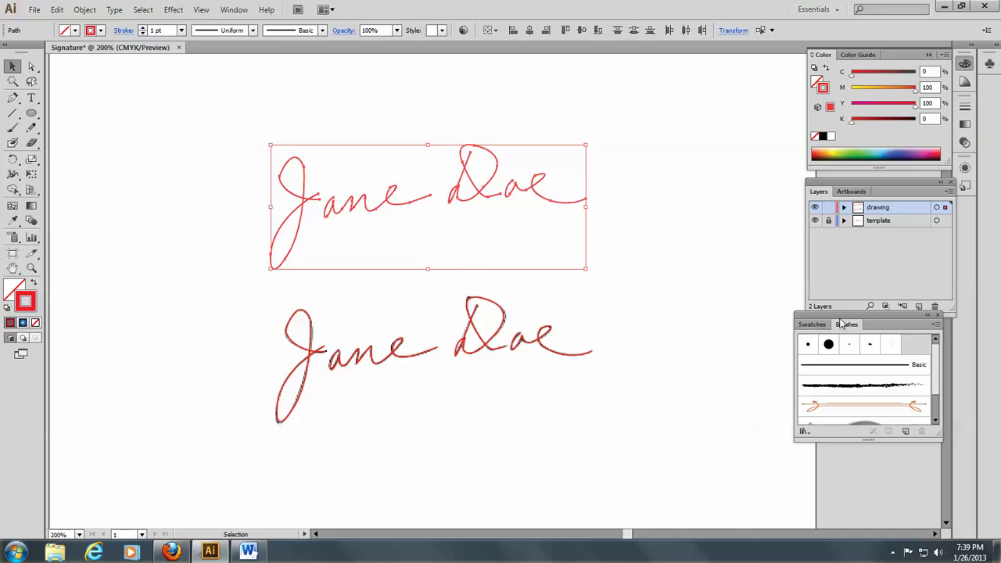
# Step: Style the upper copy with the Artistic_Calligraphic 3 pt. Flat brush after trying 5 pt. and 10 pt. Flat
pyautogui.click(864, 390)
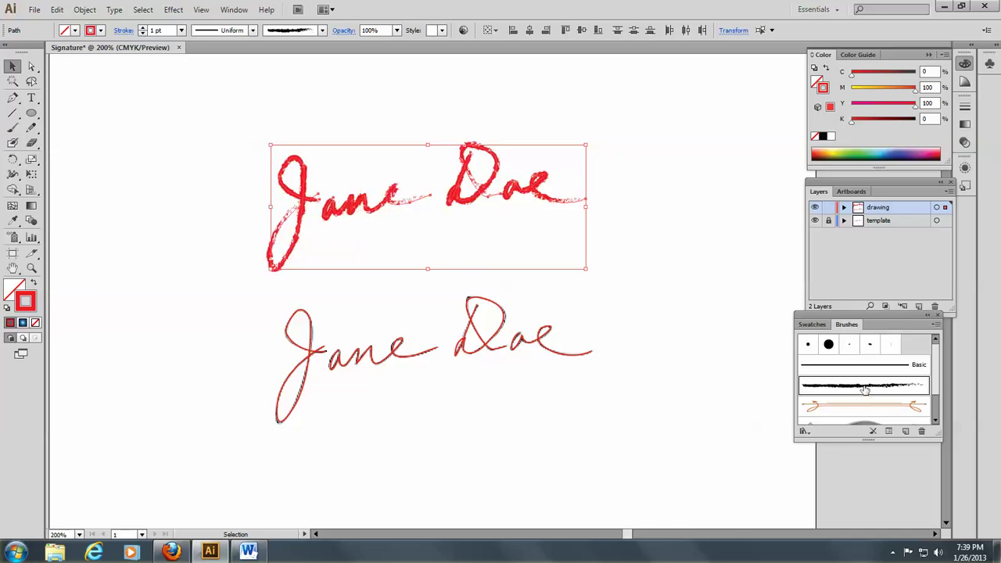
pyautogui.click(935, 325)
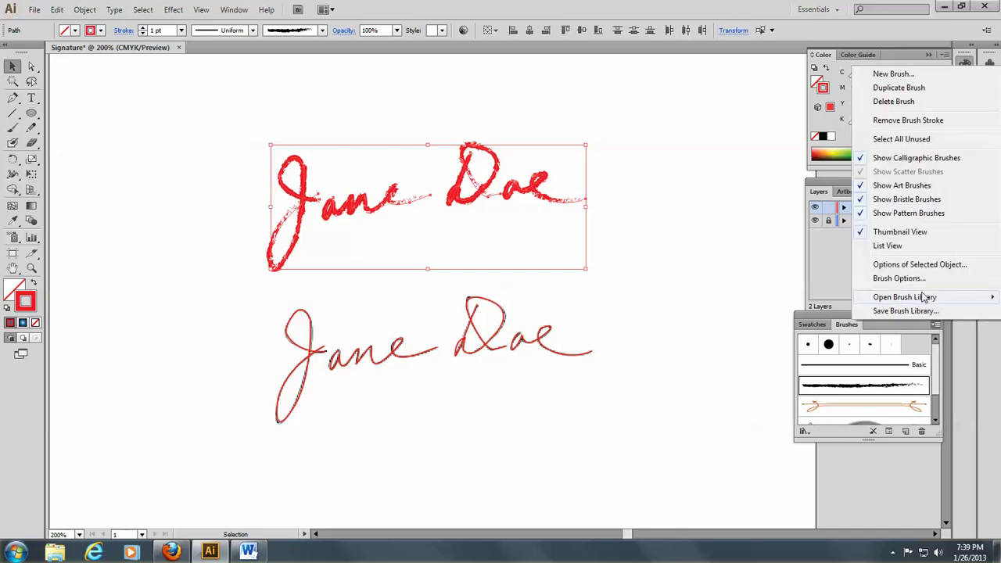
pyautogui.moveTo(922, 300)
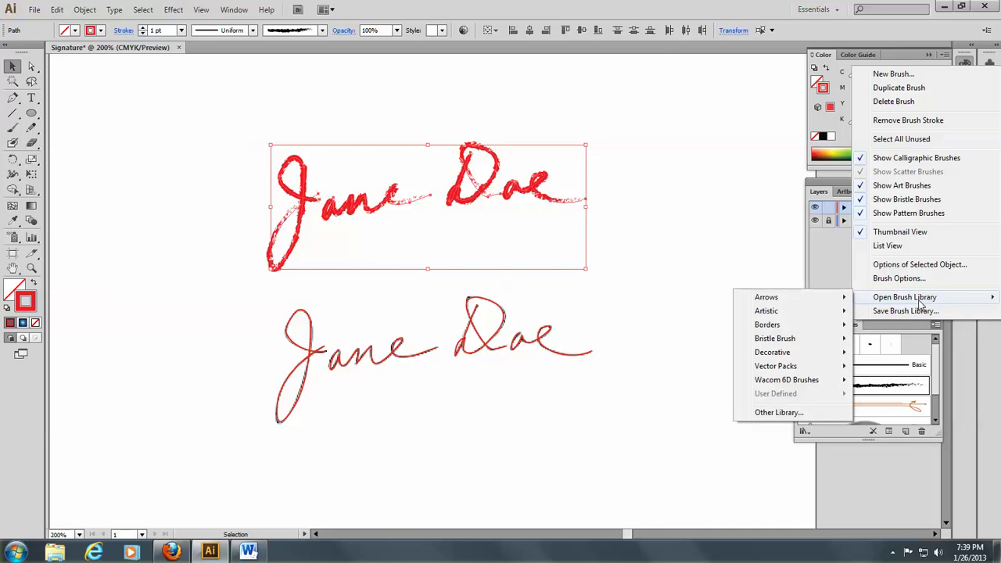
pyautogui.moveTo(826, 316)
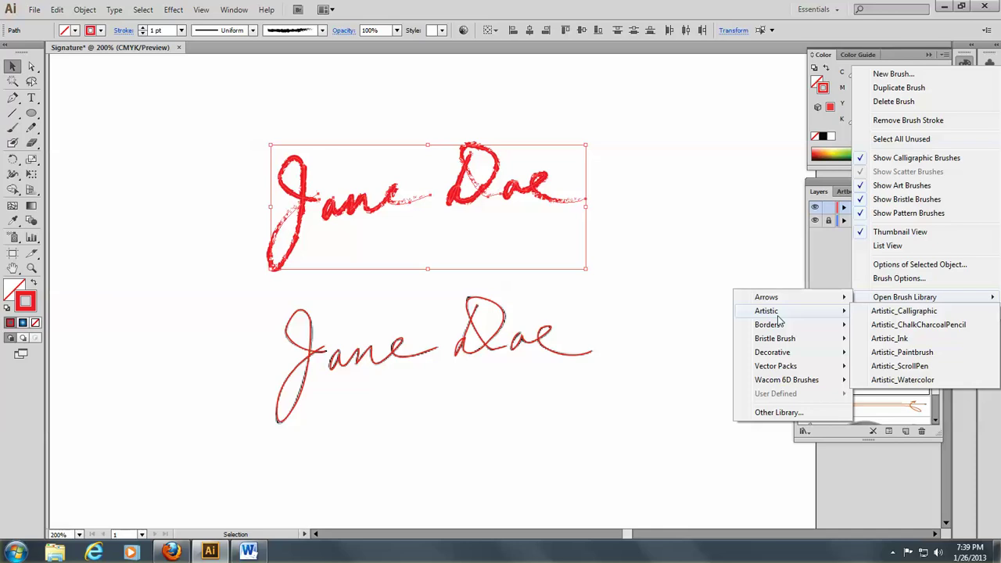
pyautogui.click(907, 312)
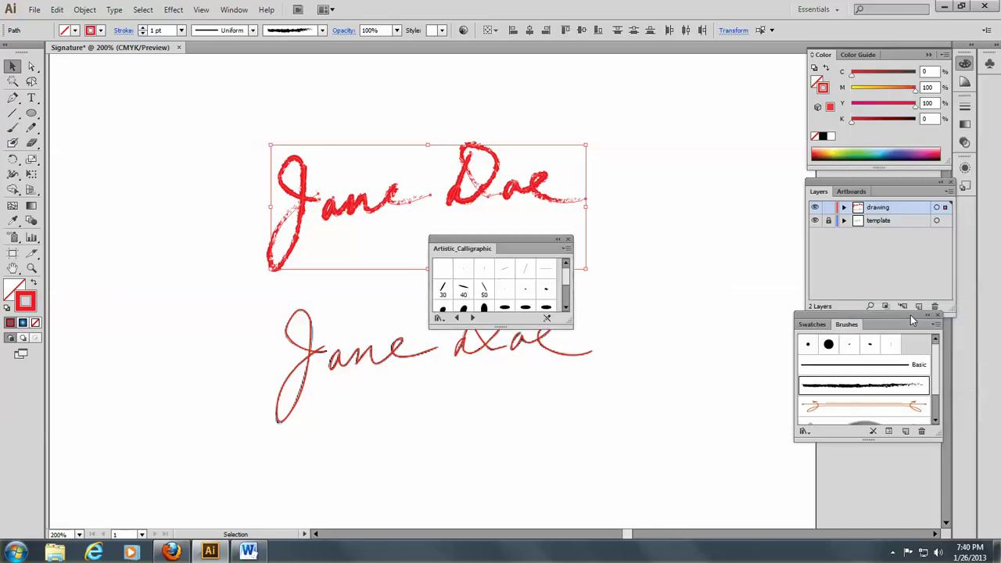
pyautogui.click(485, 271)
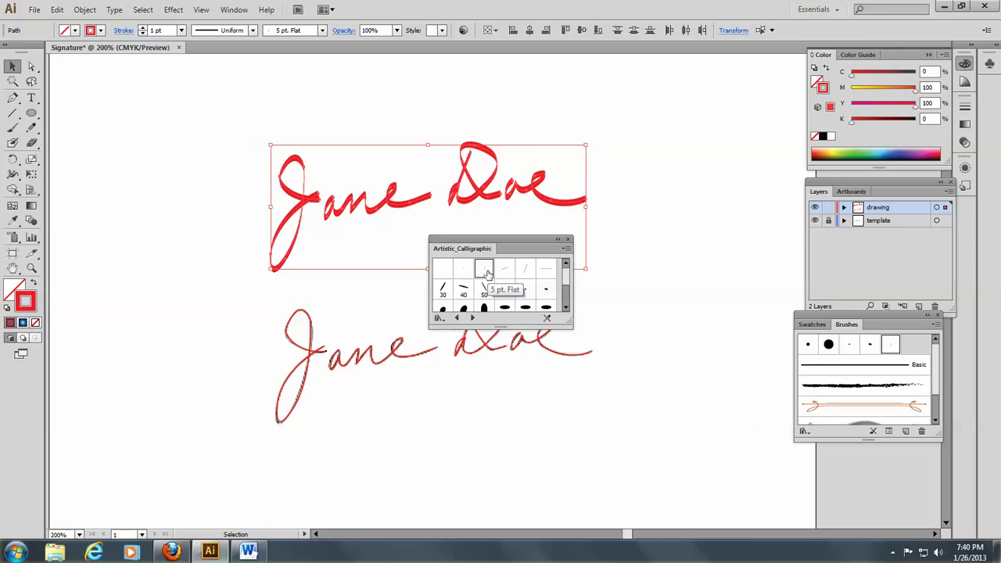
pyautogui.click(505, 270)
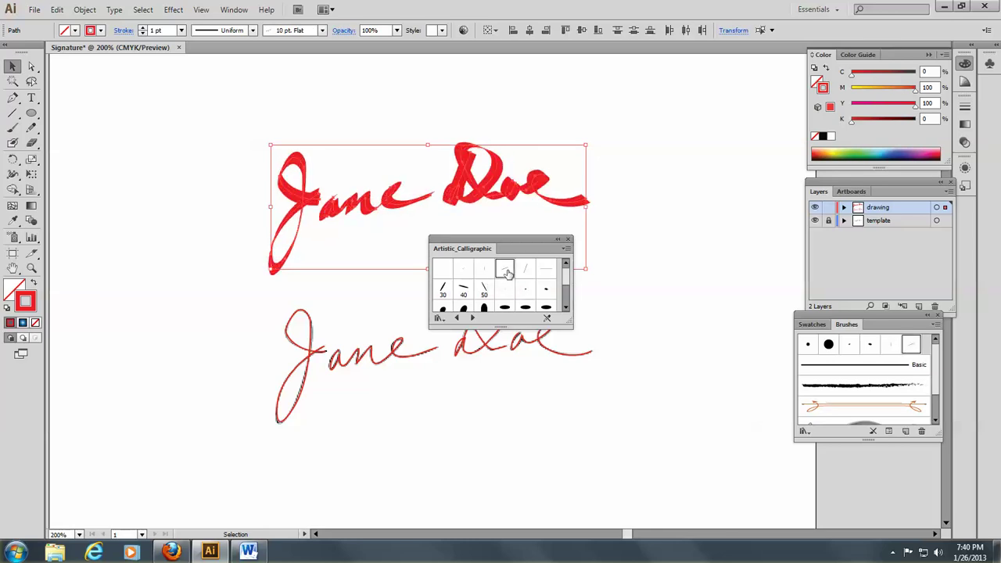
pyautogui.click(462, 270)
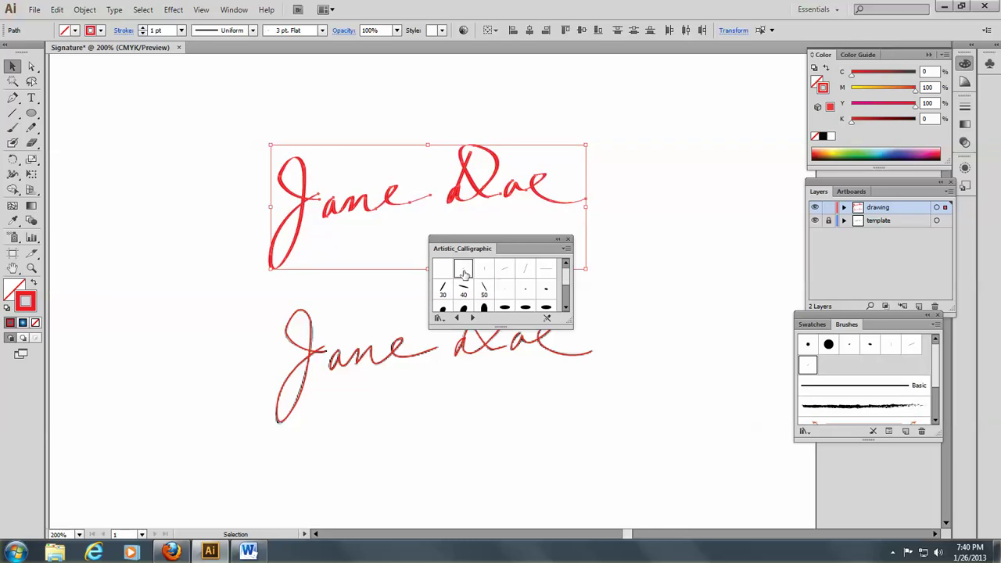
# Step: Close the calligraphic library, alt-drag a brushed copy below the original, then pan and reselect it
pyautogui.click(569, 240)
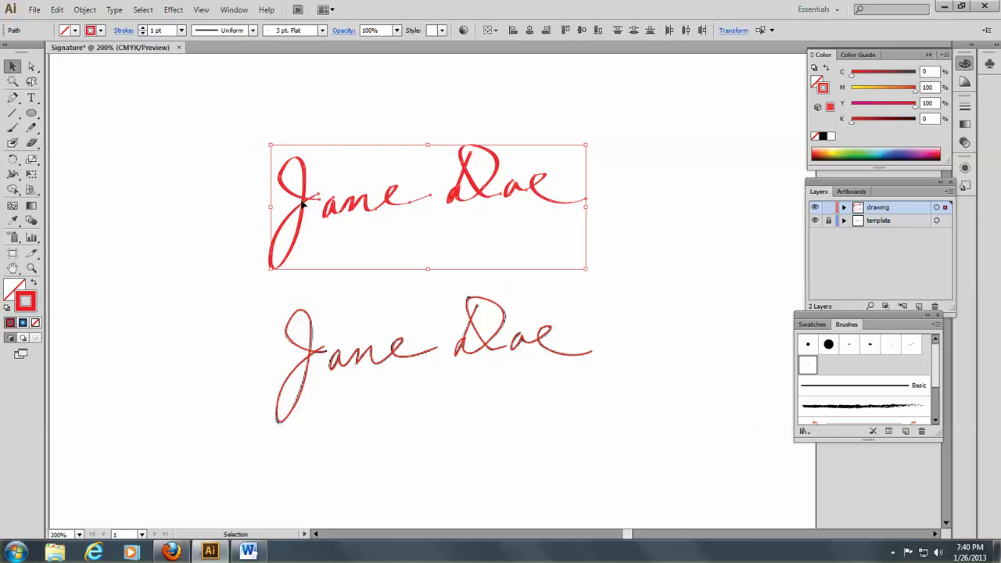
pyautogui.moveTo(306, 200)
pyautogui.mouseDown()
pyautogui.moveTo(386, 424)
pyautogui.moveTo(360, 460)
pyautogui.moveTo(358, 444)
pyautogui.moveTo(362, 459)
pyautogui.mouseUp()
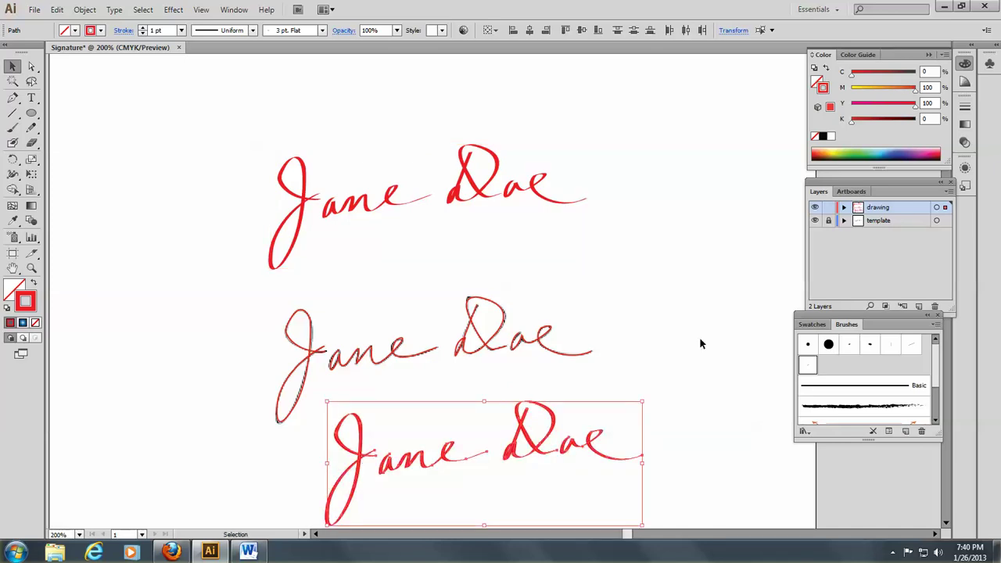
pyautogui.click(701, 343)
pyautogui.press('space')
pyautogui.moveTo(700, 338); pyautogui.dragTo(659, 210)
pyautogui.click(11, 66)
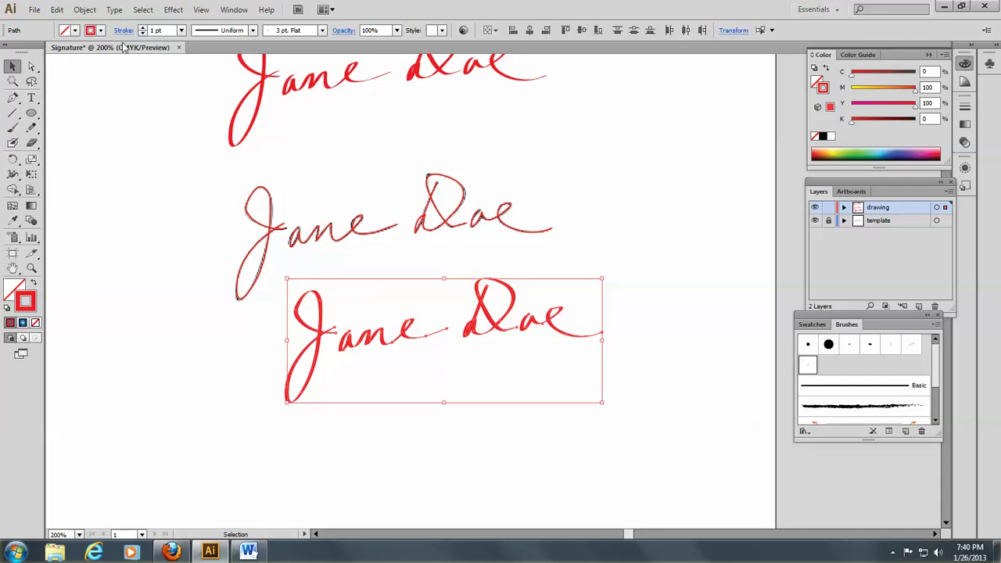
# Step: Expand the bottom signature's brush strokes into filled shapes with Object > Path > Outline Stroke
pyautogui.click(85, 9)
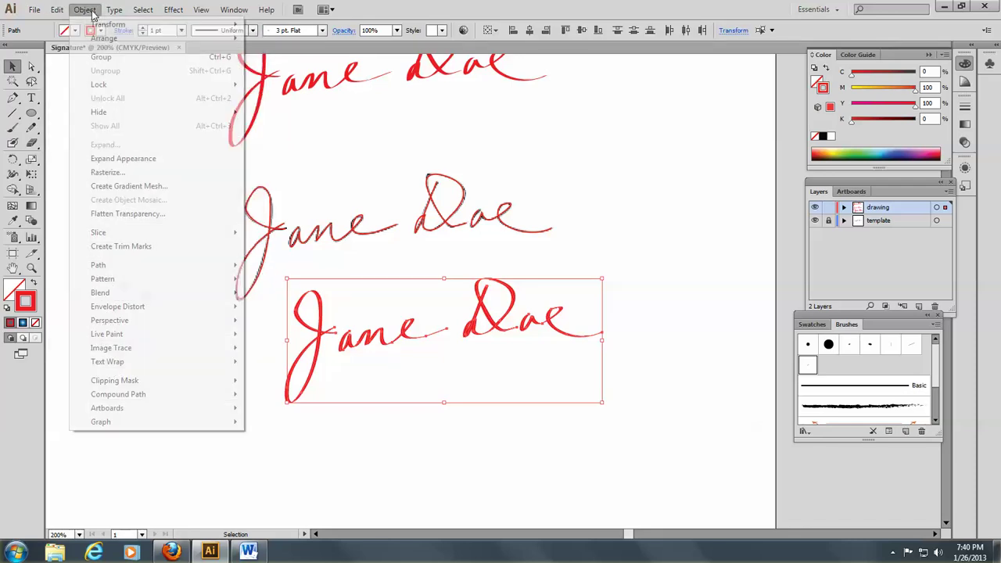
pyautogui.moveTo(136, 270)
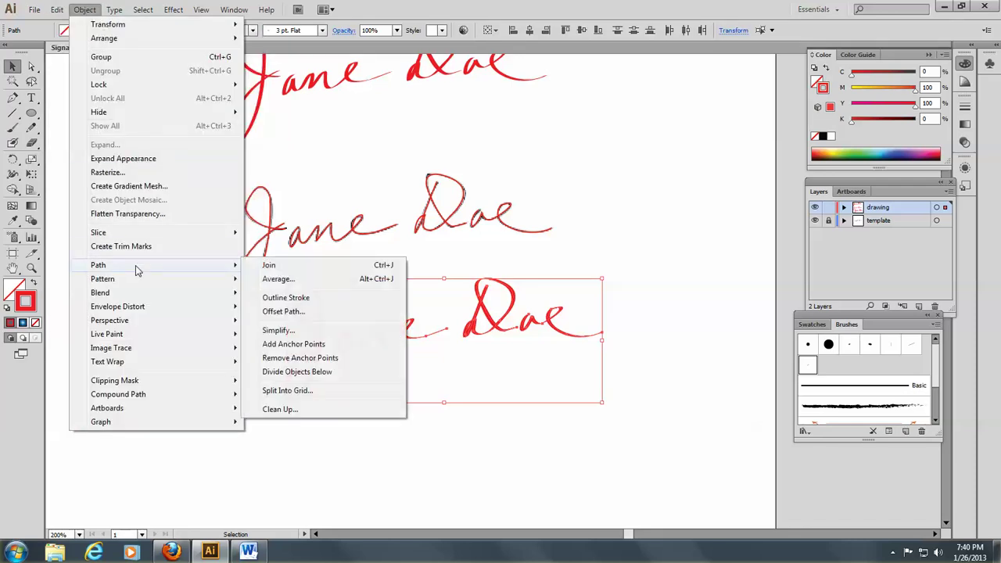
pyautogui.click(286, 298)
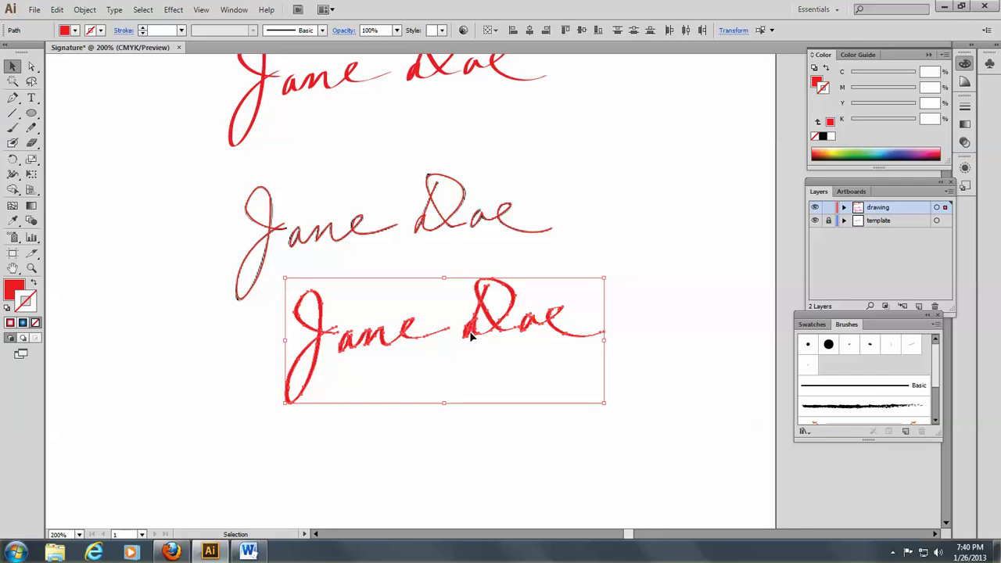
# Step: Zoom in on the lower signature and merge its outlined pieces with Pathfinder Unite
pyautogui.click(31, 267)
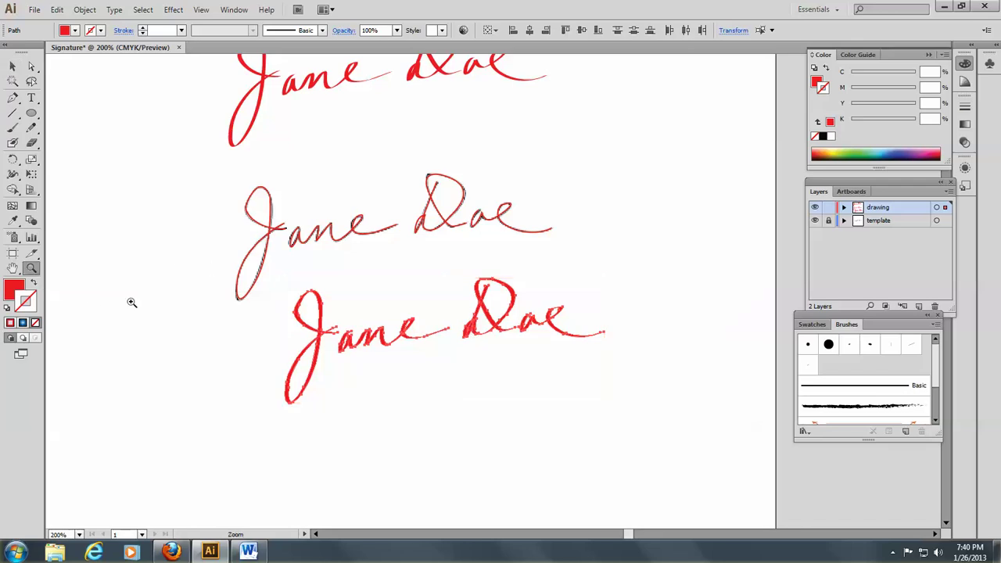
pyautogui.moveTo(291, 286); pyautogui.dragTo(428, 400)
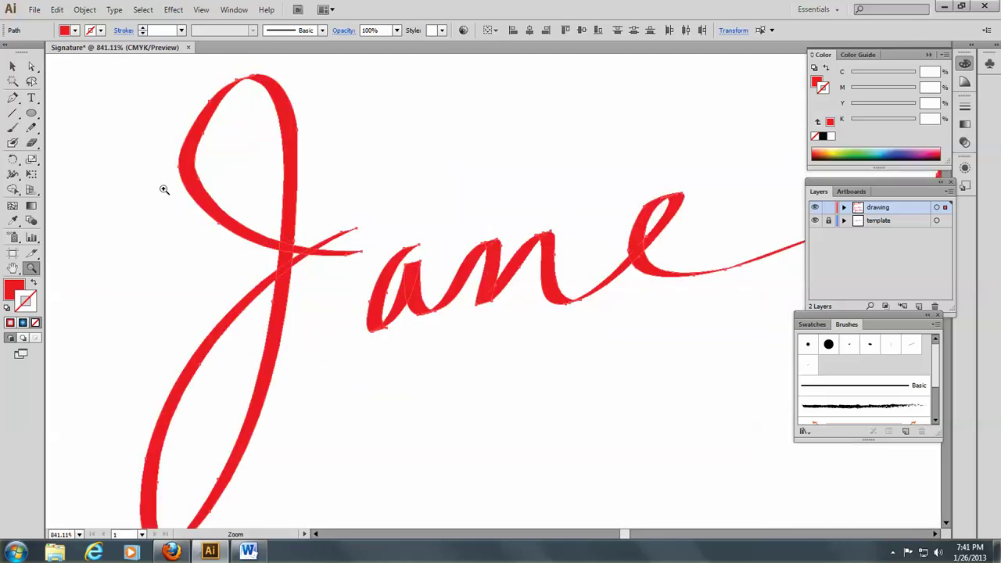
pyautogui.click(235, 10)
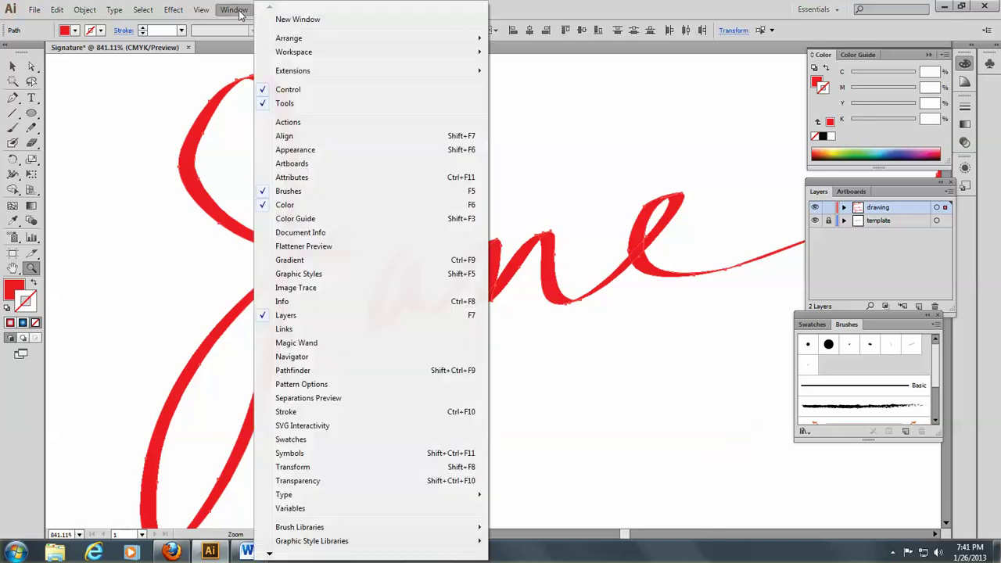
pyautogui.click(361, 370)
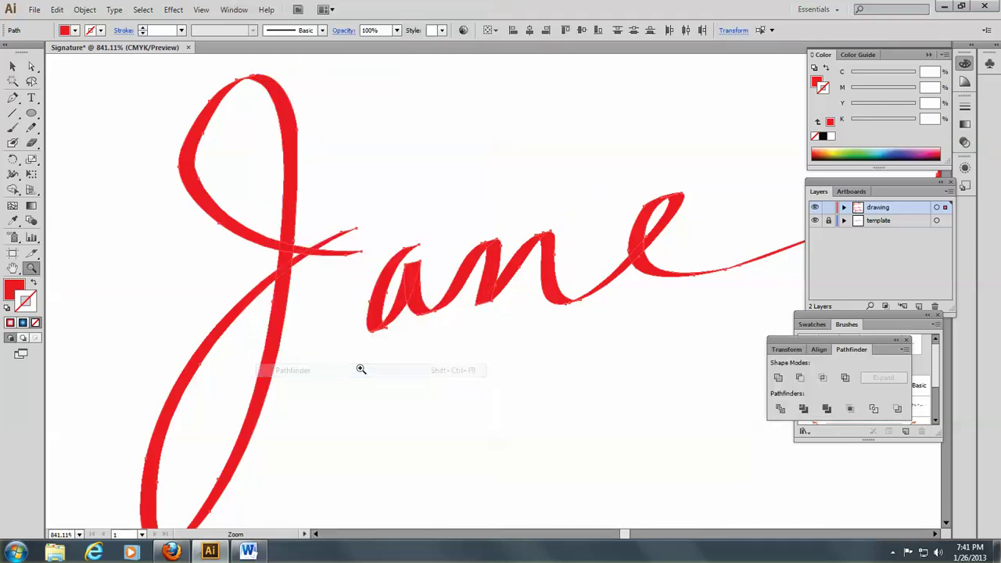
pyautogui.click(778, 379)
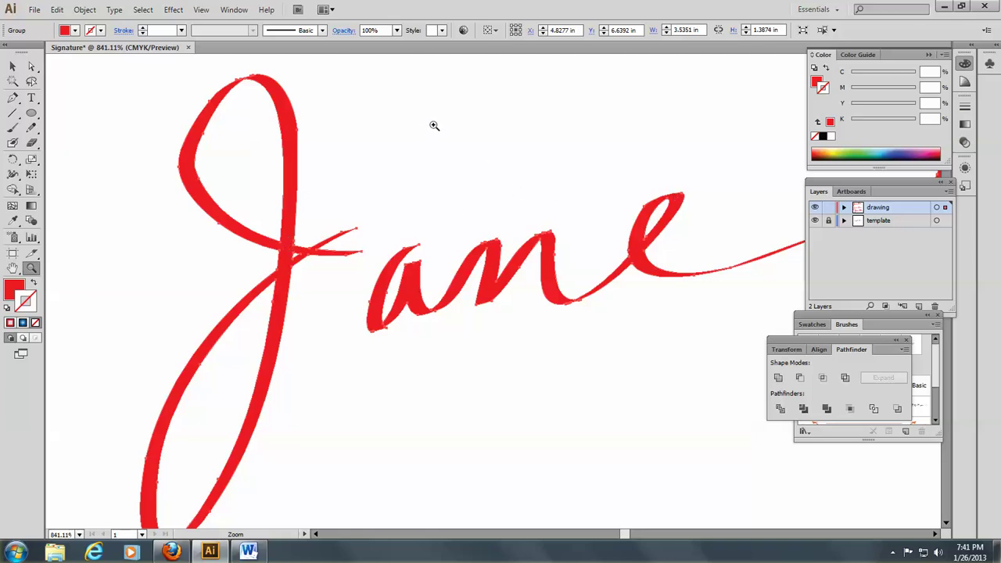
# Step: Zoom out, set the signature's stroke to None with the fill active, and close Pathfinder
pyautogui.hotkey('ctrl', '-')
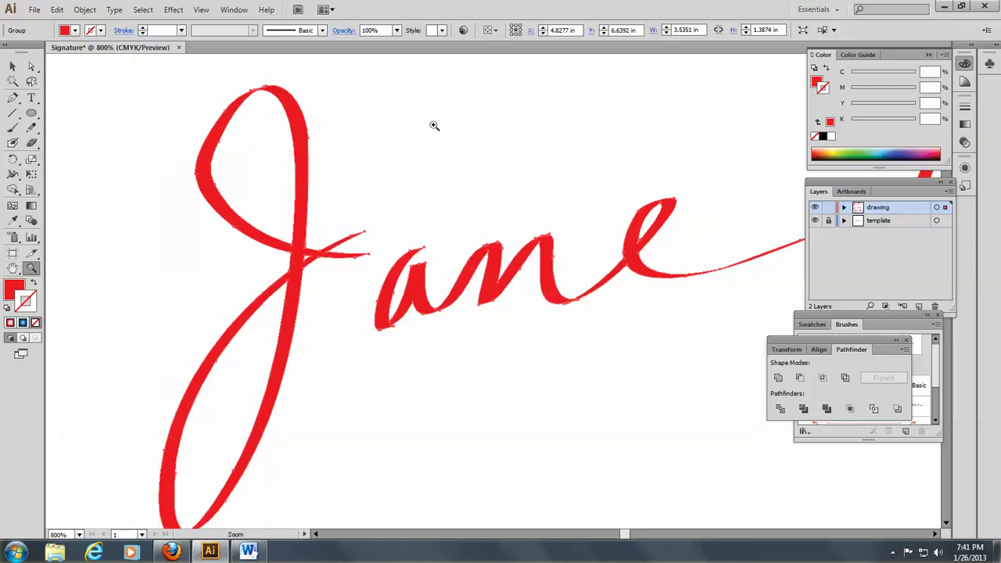
pyautogui.hotkey('ctrl', '-')
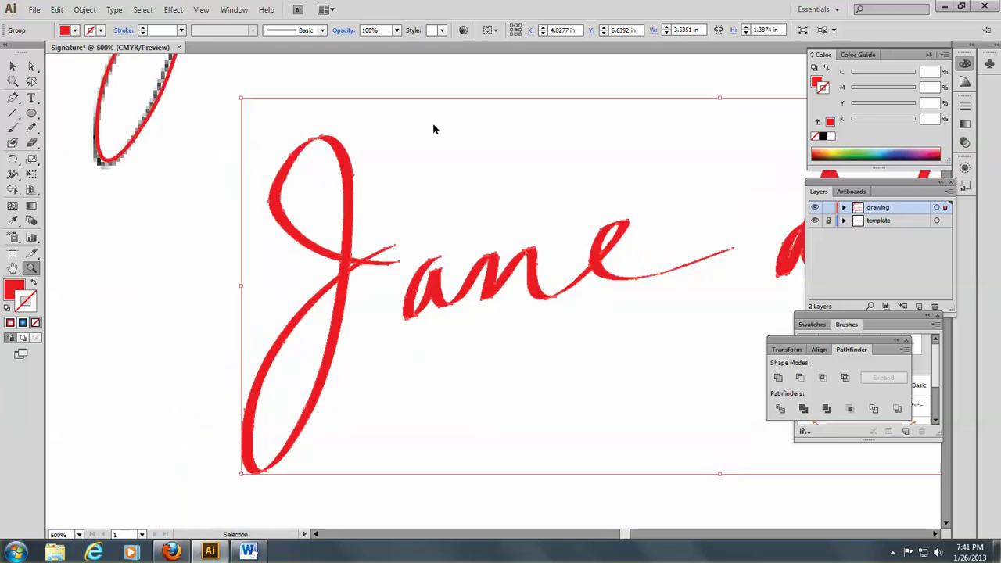
pyautogui.click(232, 10)
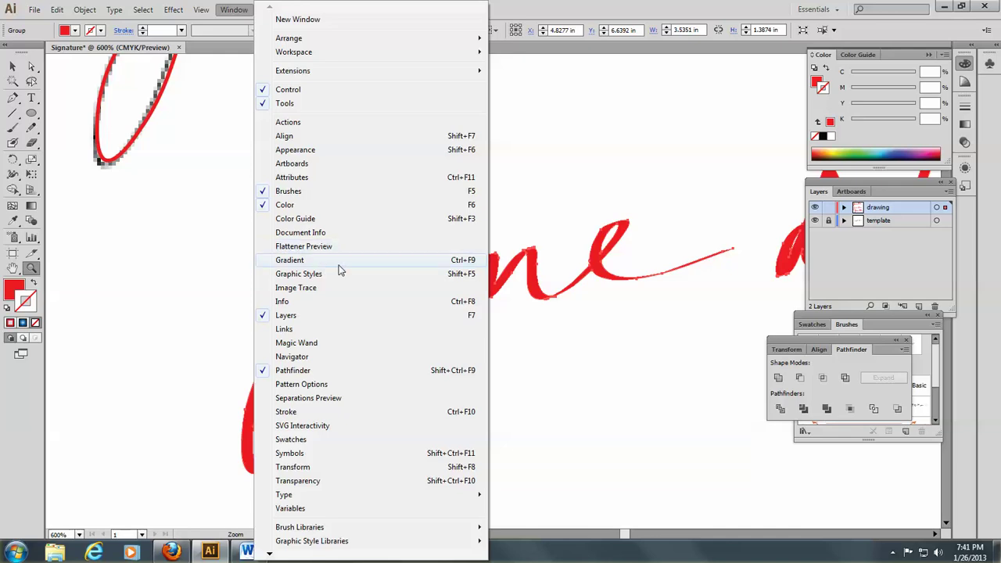
pyautogui.click(337, 261)
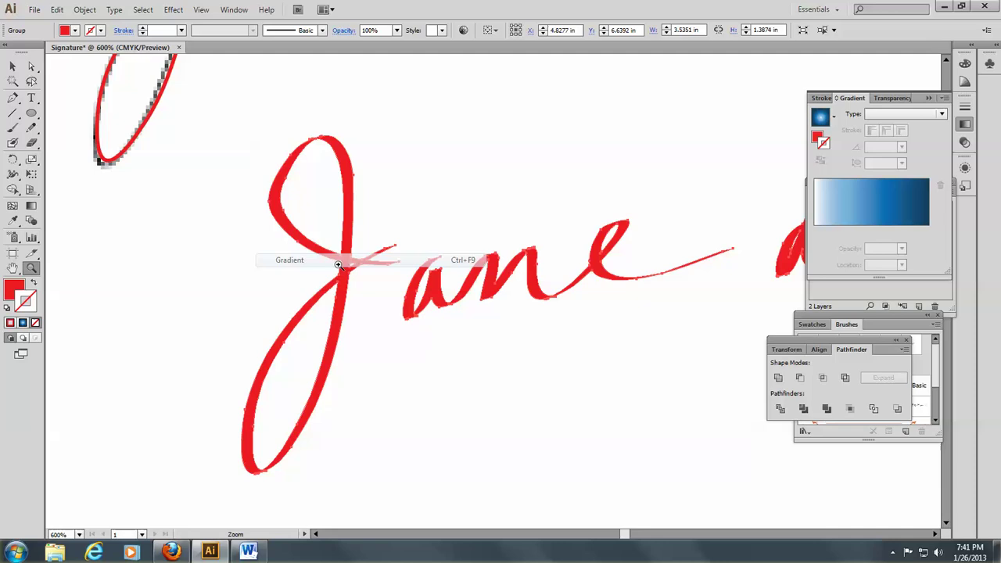
pyautogui.click(849, 188)
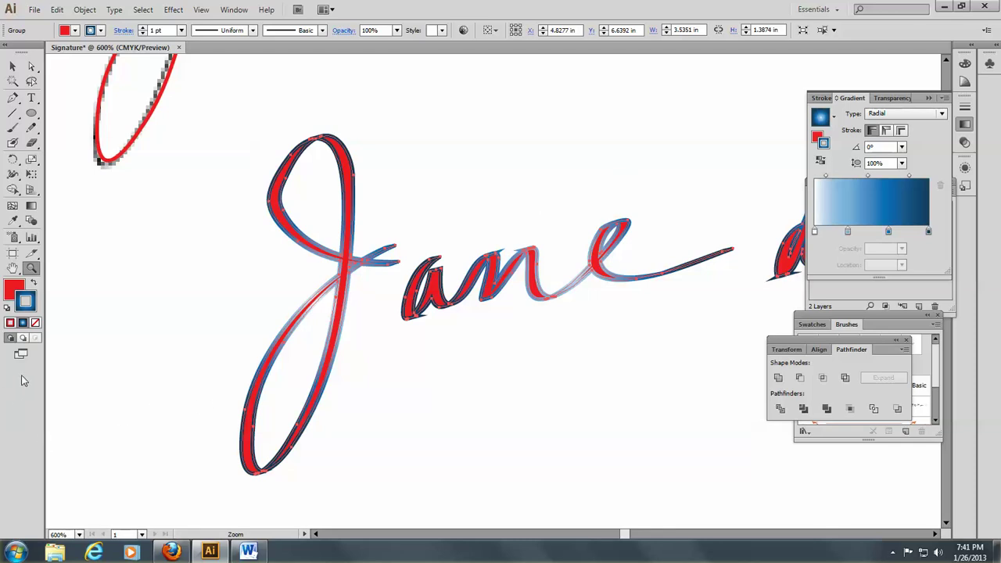
pyautogui.press('/')
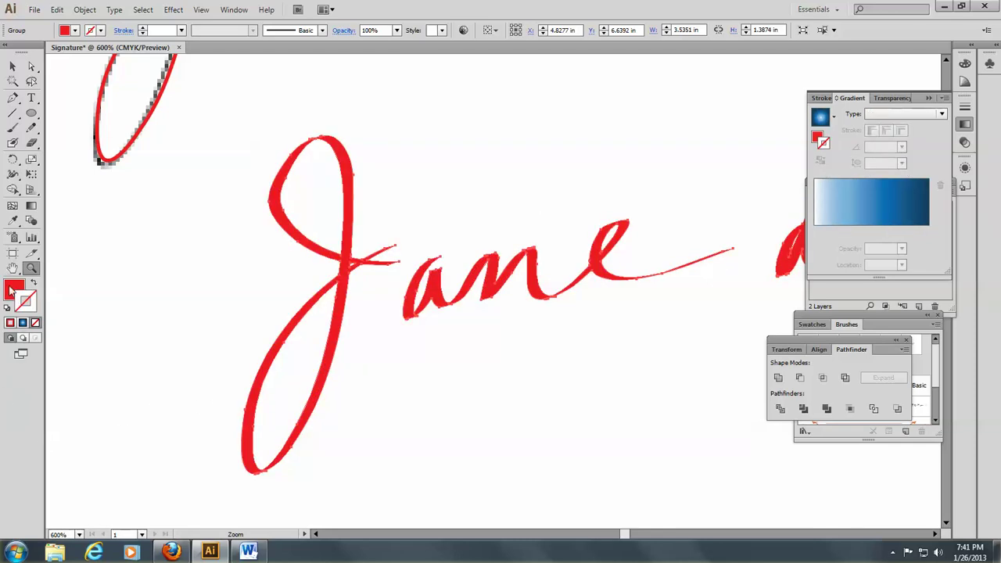
pyautogui.click(12, 290)
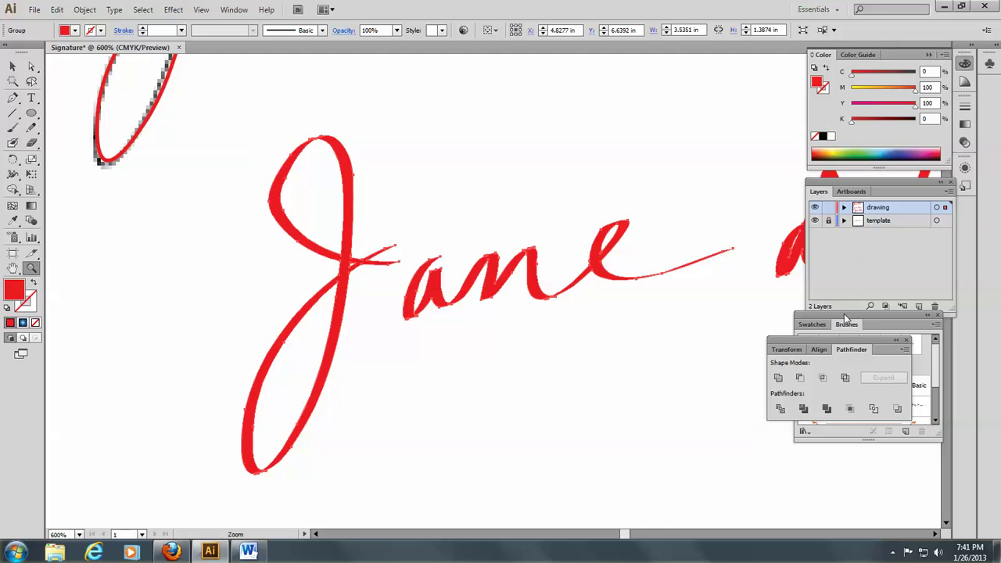
pyautogui.click(908, 341)
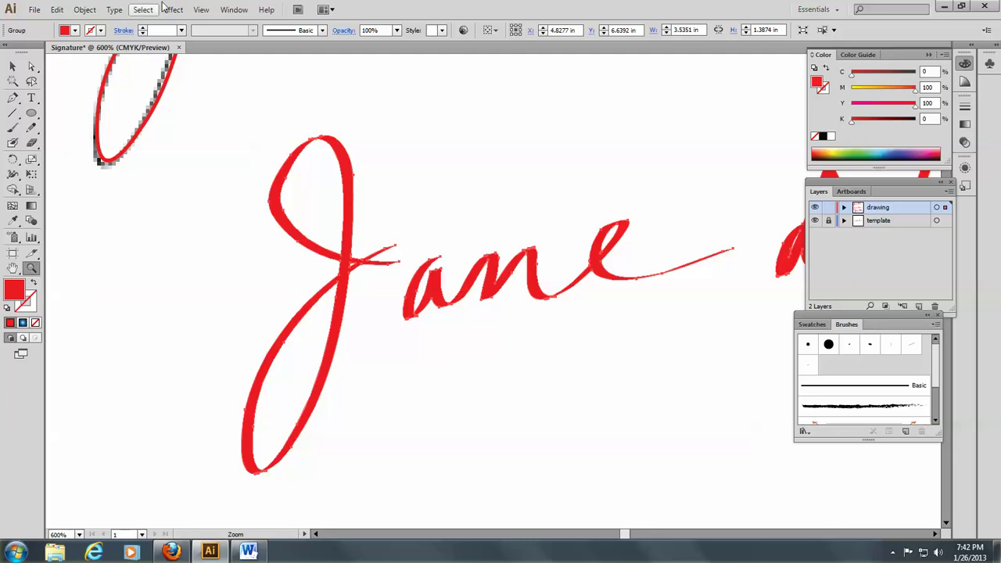
# Step: Fill the signature with a radial gradient and detach the Gradient panel into its own floating panel
pyautogui.click(232, 10)
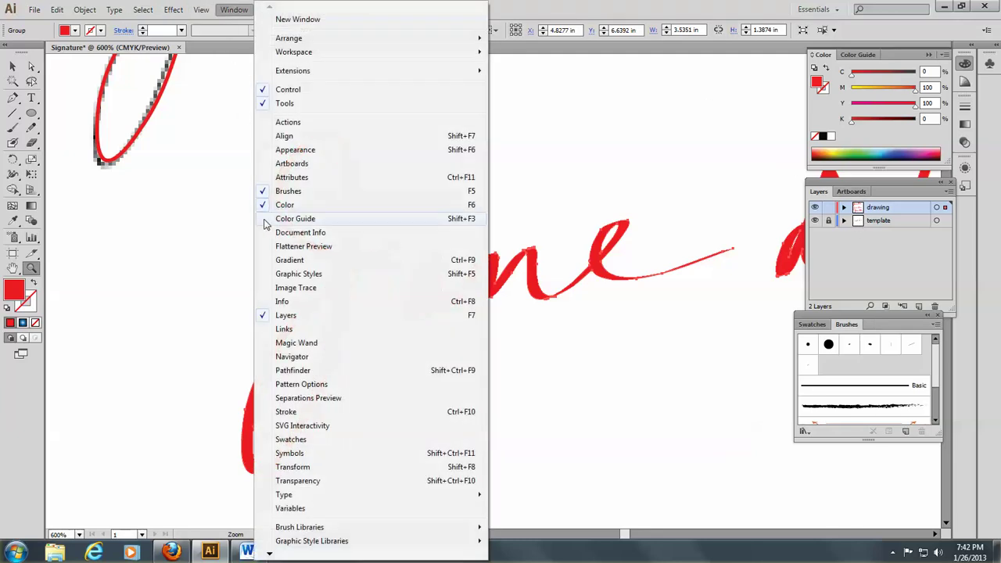
pyautogui.click(283, 259)
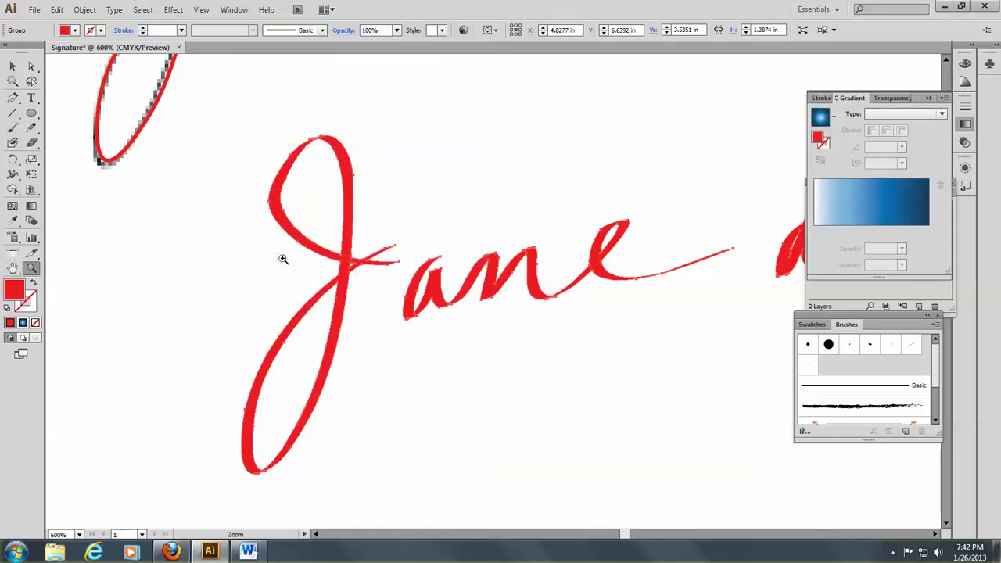
pyautogui.click(848, 203)
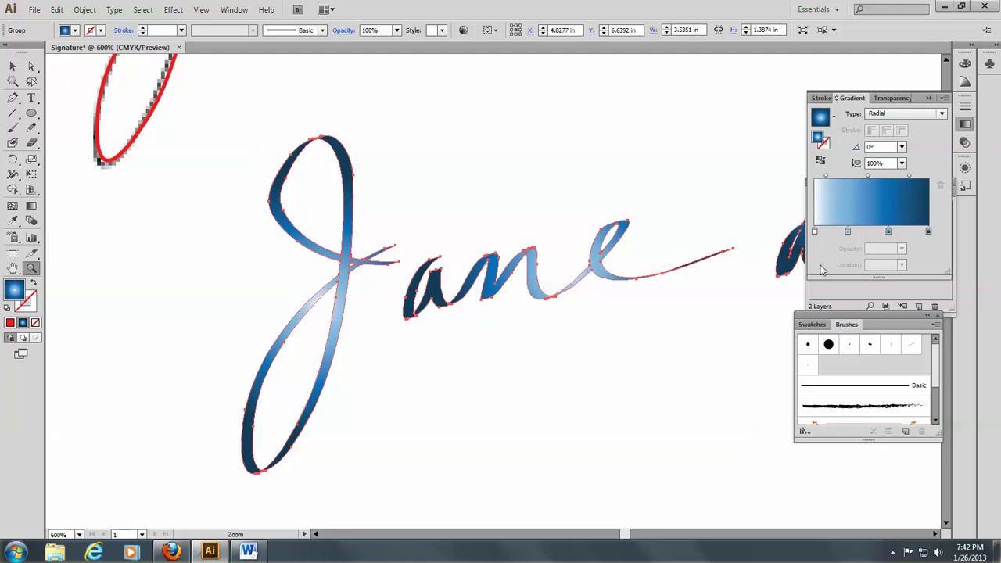
pyautogui.moveTo(834, 325); pyautogui.dragTo(842, 379)
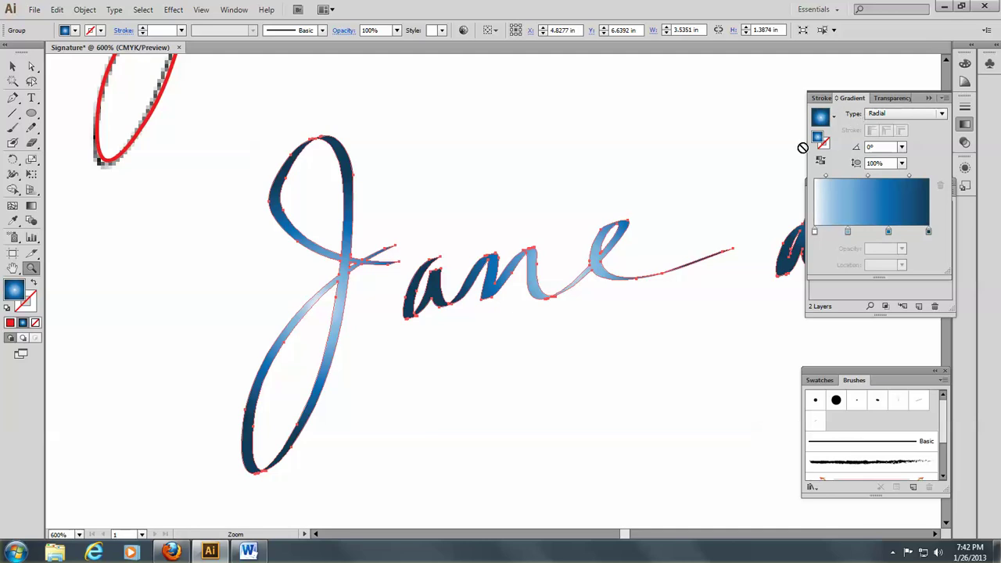
pyautogui.moveTo(851, 98)
pyautogui.mouseDown()
pyautogui.moveTo(749, 238)
pyautogui.moveTo(652, 341)
pyautogui.mouseUp()
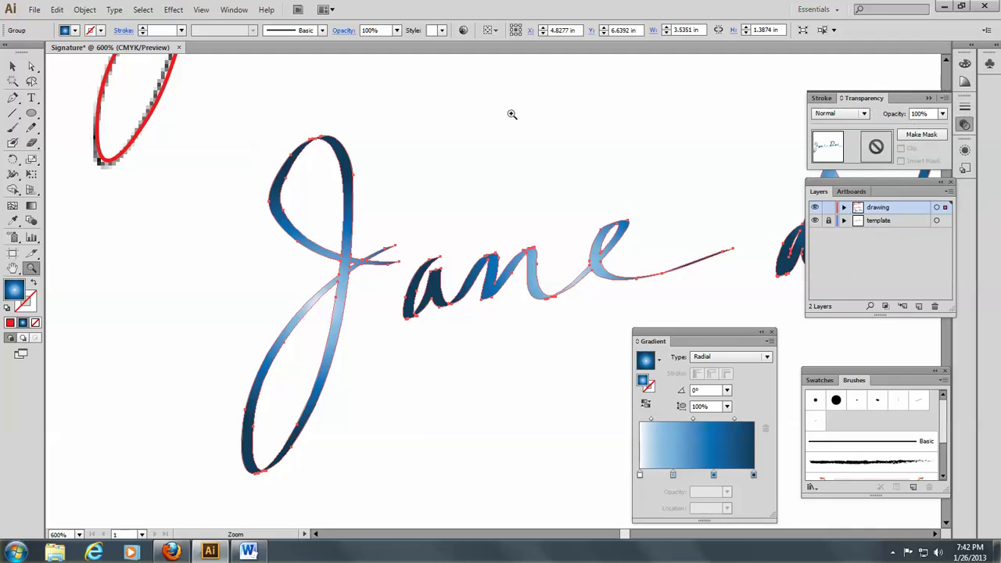
# Step: Add a yellow stop from Swatches to the gradient and delete the dark end stop
pyautogui.click(234, 11)
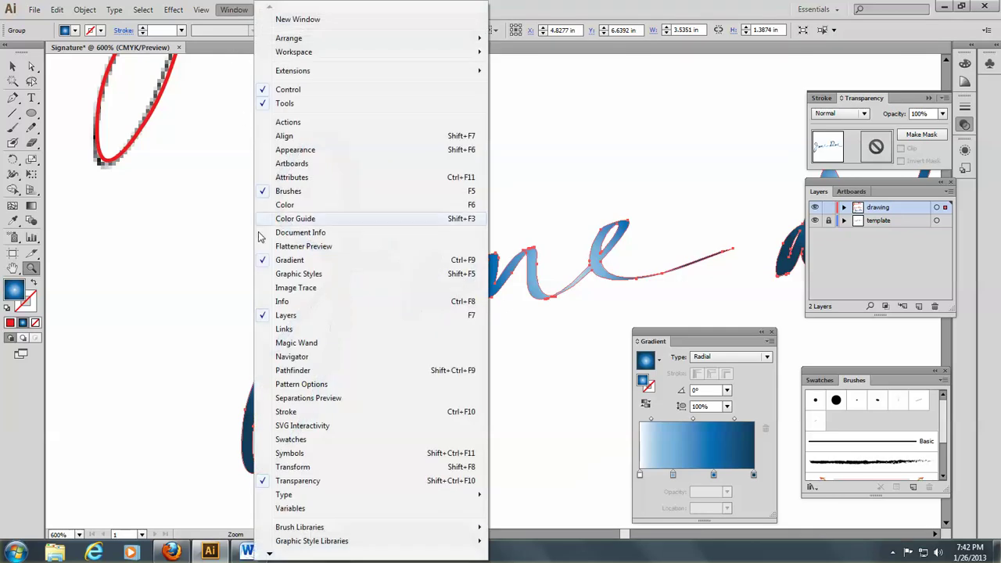
pyautogui.click(289, 440)
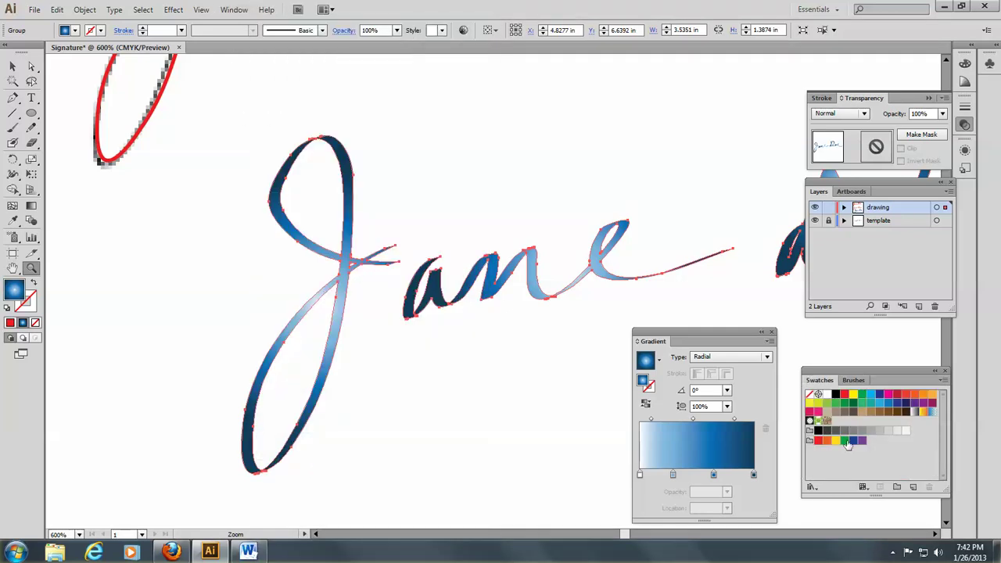
pyautogui.moveTo(835, 441); pyautogui.dragTo(733, 475)
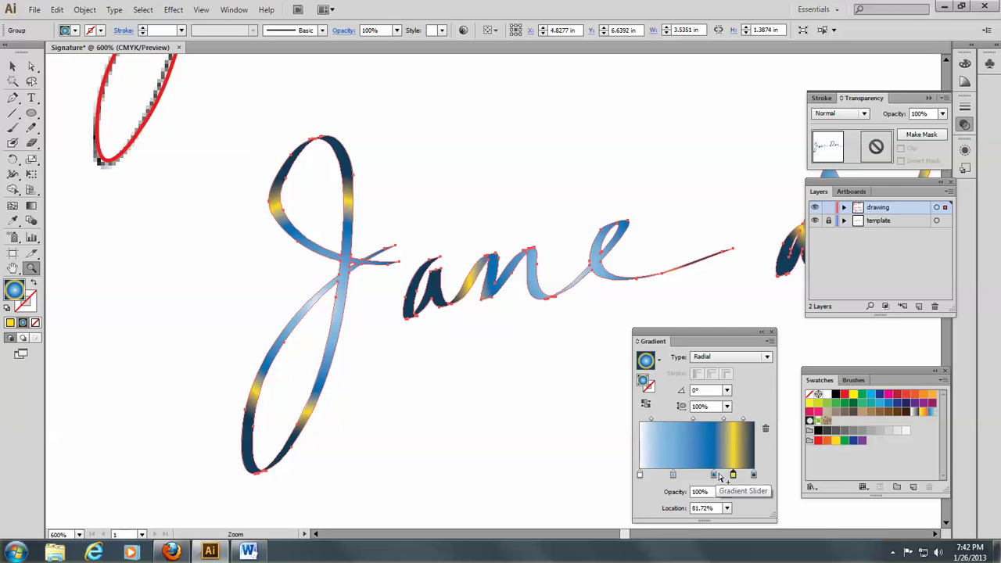
pyautogui.click(754, 476)
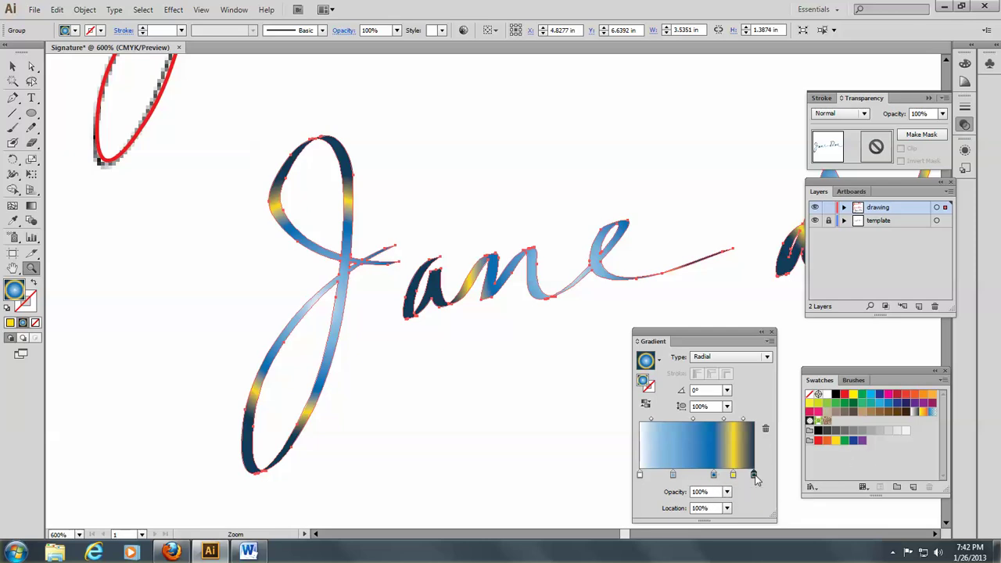
pyautogui.moveTo(754, 475); pyautogui.dragTo(780, 519)
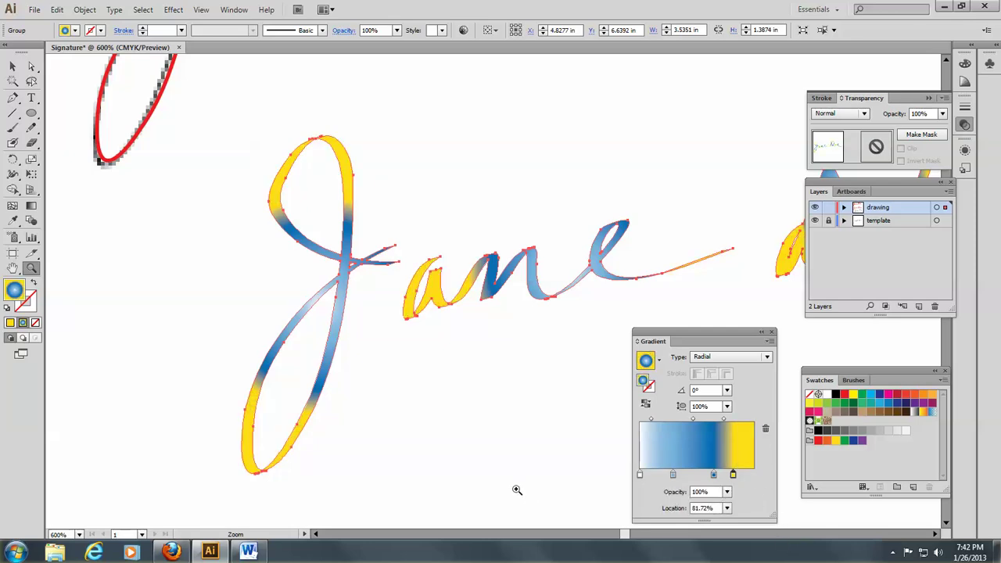
# Step: Fit the whole artboard in view with Ctrl+0 and deselect to show all three signatures
pyautogui.press('v')
pyautogui.hotkey('ctrl', '0')
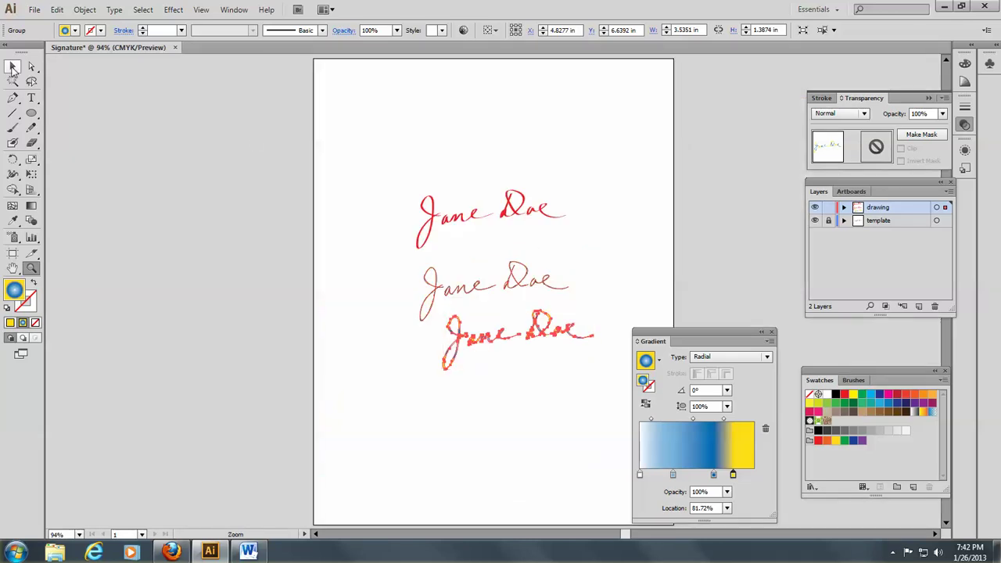
pyautogui.click(377, 252)
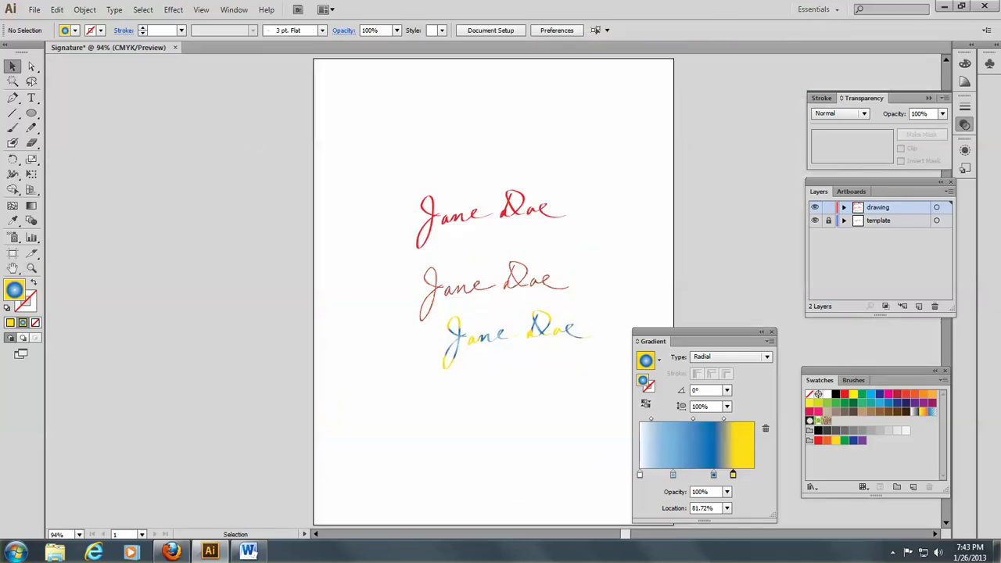